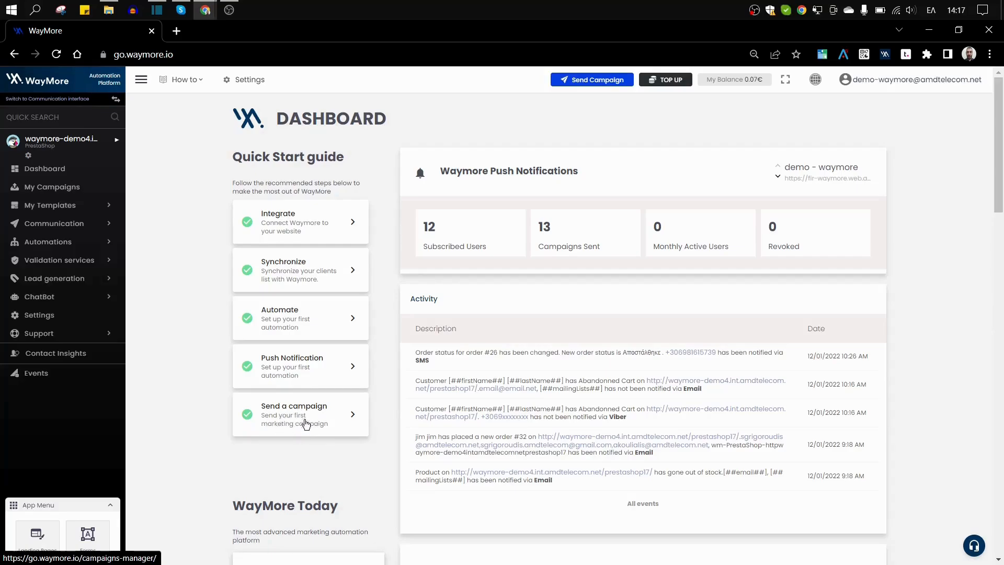
Start a new campaign from Send Campaign and bring up the Standard Campaign option.
{"action": "left_click", "coordinate": [595, 85]}
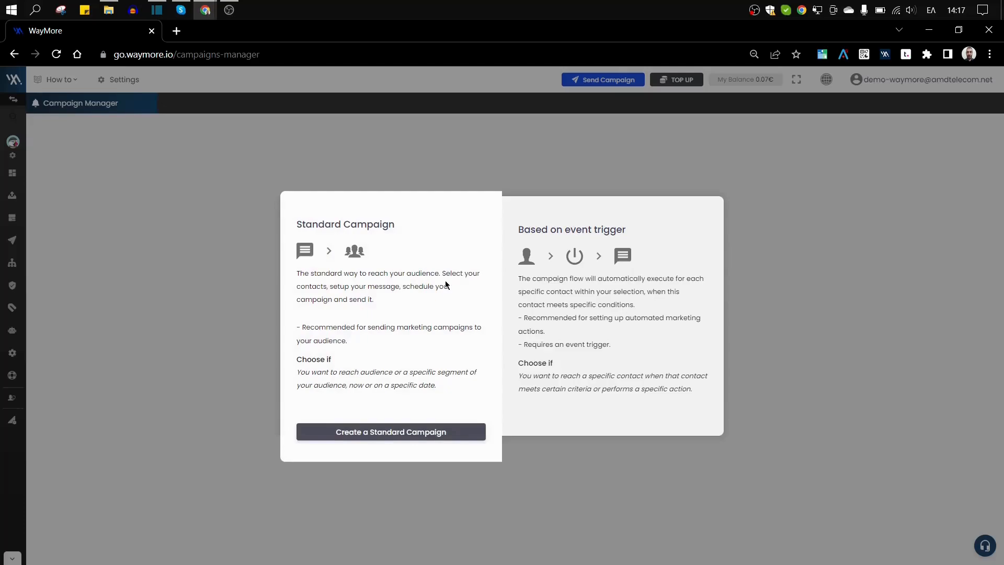
{"action": "mouse_move", "coordinate": [406, 266]}
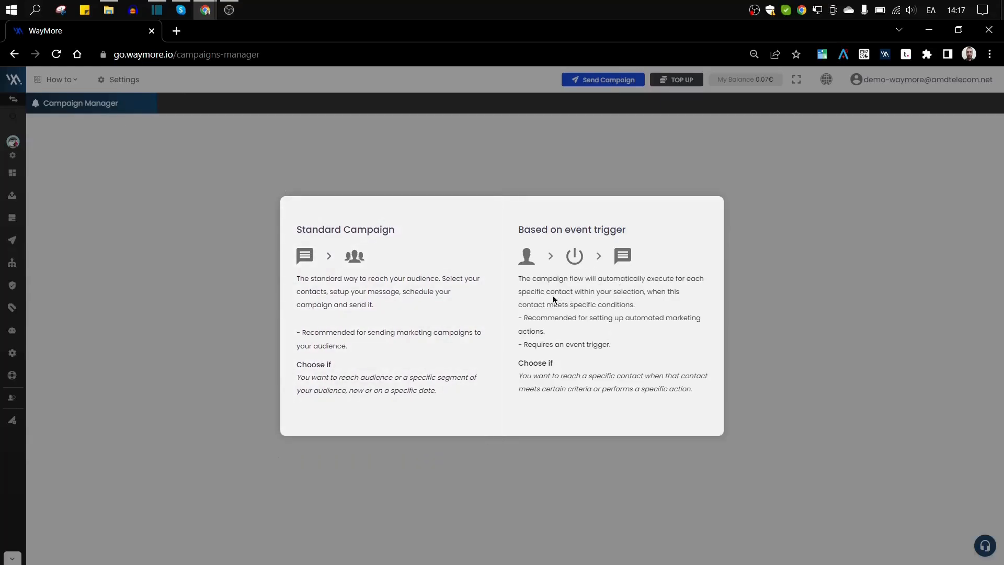
{"action": "mouse_move", "coordinate": [417, 301]}
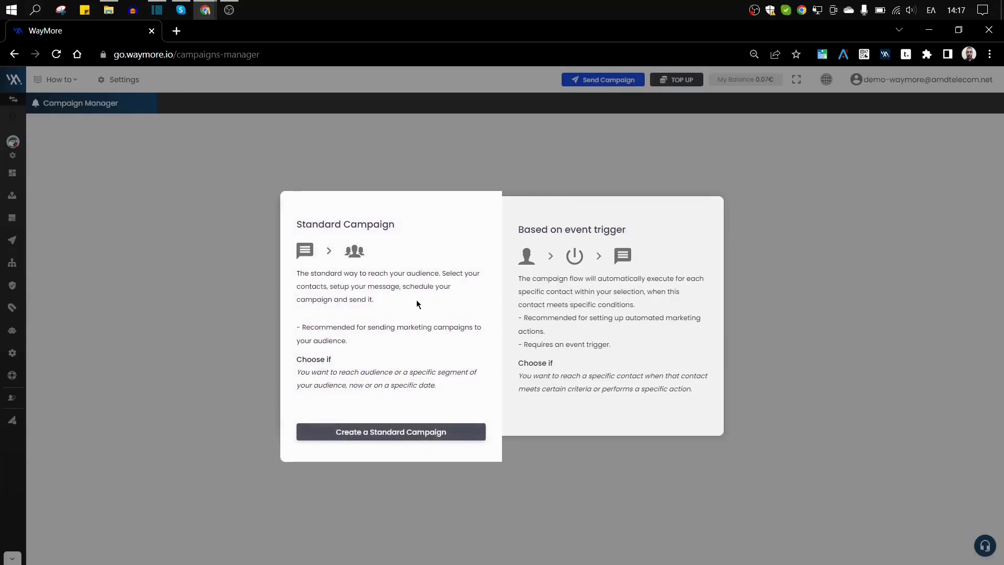
Create a standard campaign and open audience selection, trying All Contacts before switching to Groups.
{"action": "left_click", "coordinate": [367, 434]}
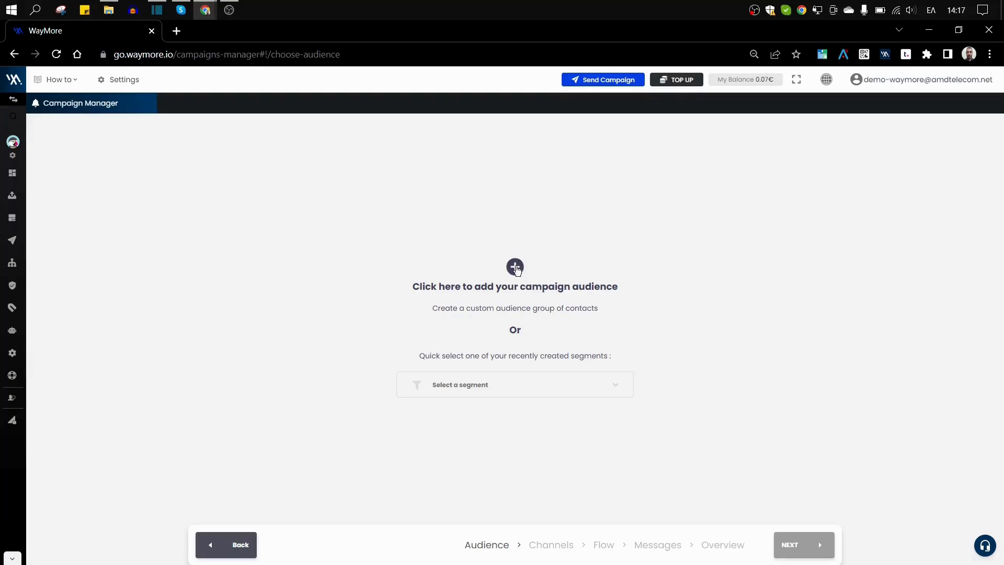
{"action": "left_click", "coordinate": [516, 268]}
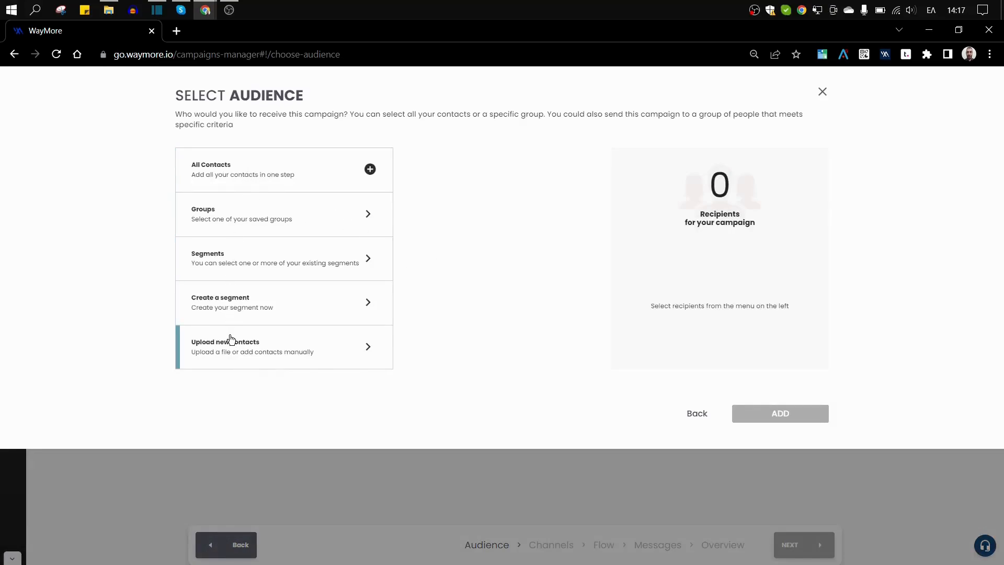
{"action": "left_click", "coordinate": [259, 177]}
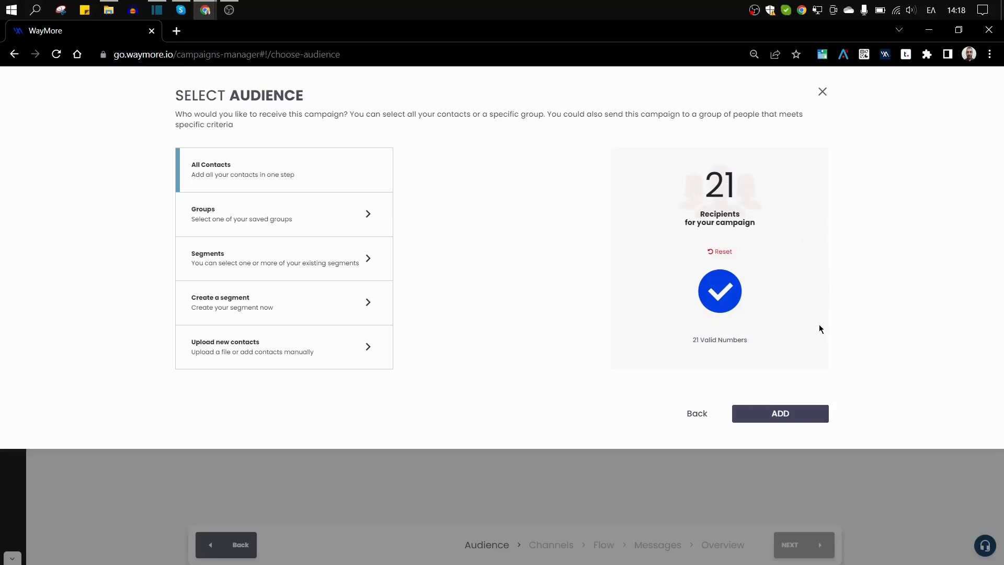
{"action": "left_click", "coordinate": [250, 211]}
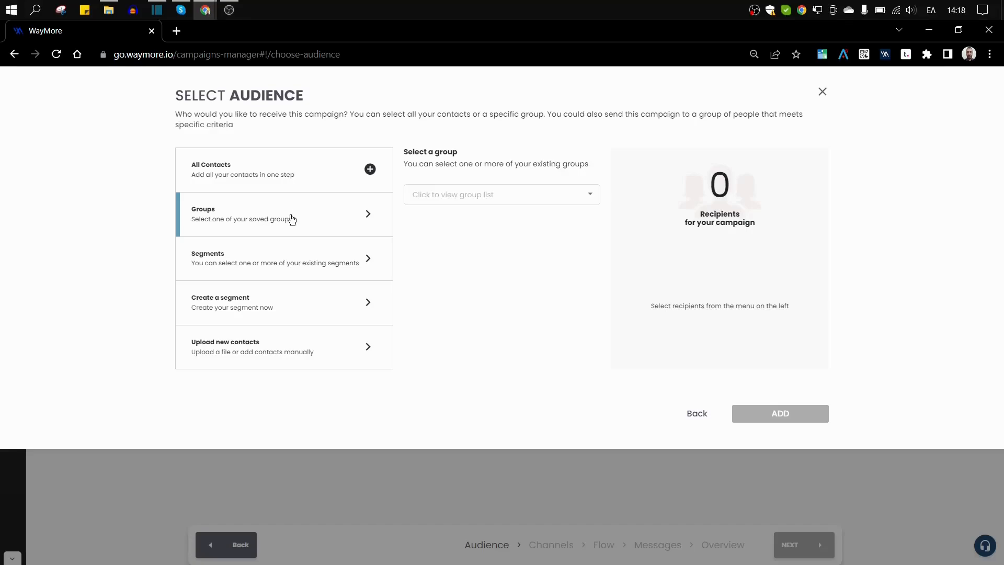
Add the Demonstration group as recipients, then remove it again.
{"action": "left_click", "coordinate": [487, 195]}
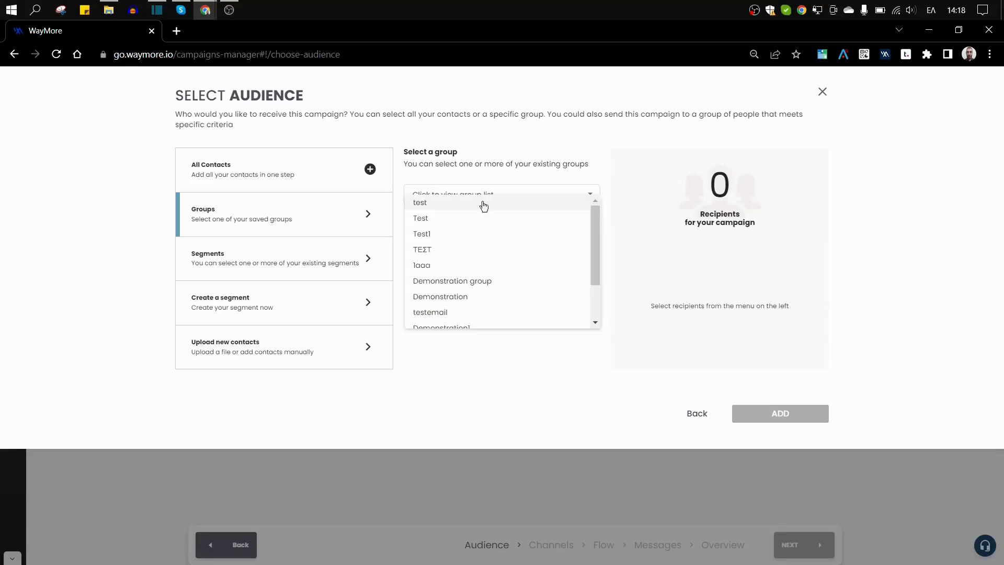
{"action": "left_click", "coordinate": [471, 297]}
{"action": "left_click", "coordinate": [577, 348]}
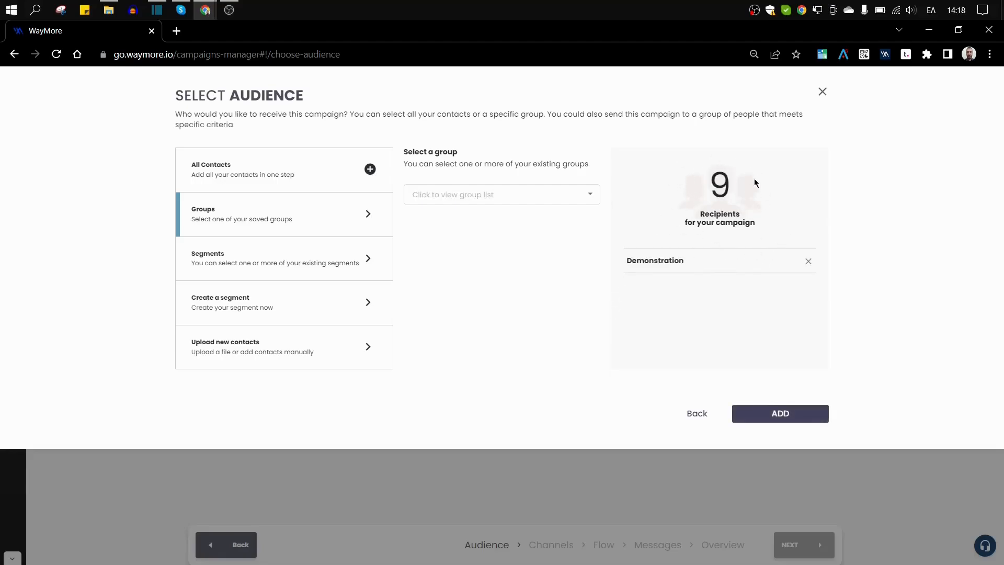
{"action": "left_click", "coordinate": [808, 262]}
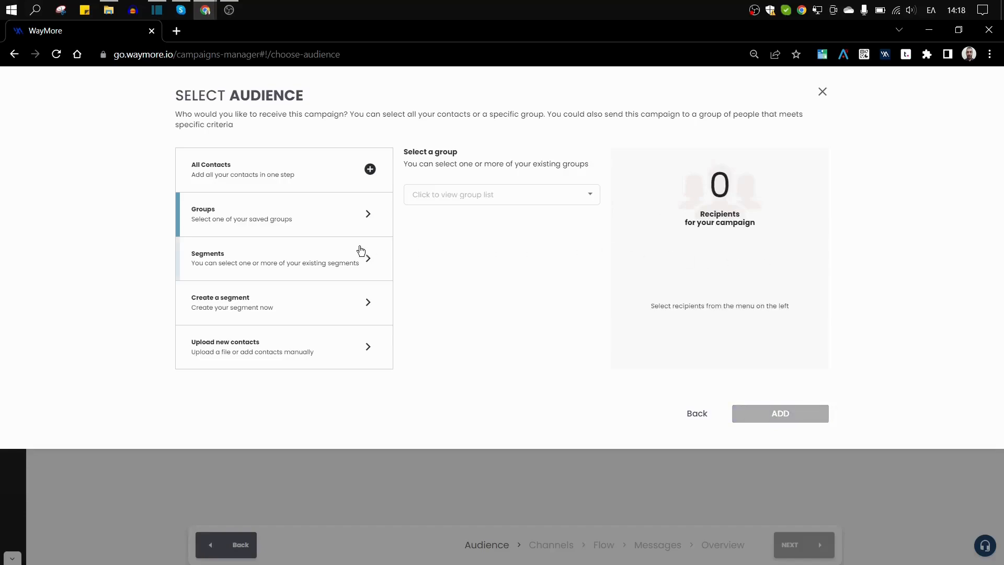
Switch to Segments, add the Demonstartion segment, then remove it.
{"action": "left_click", "coordinate": [238, 262]}
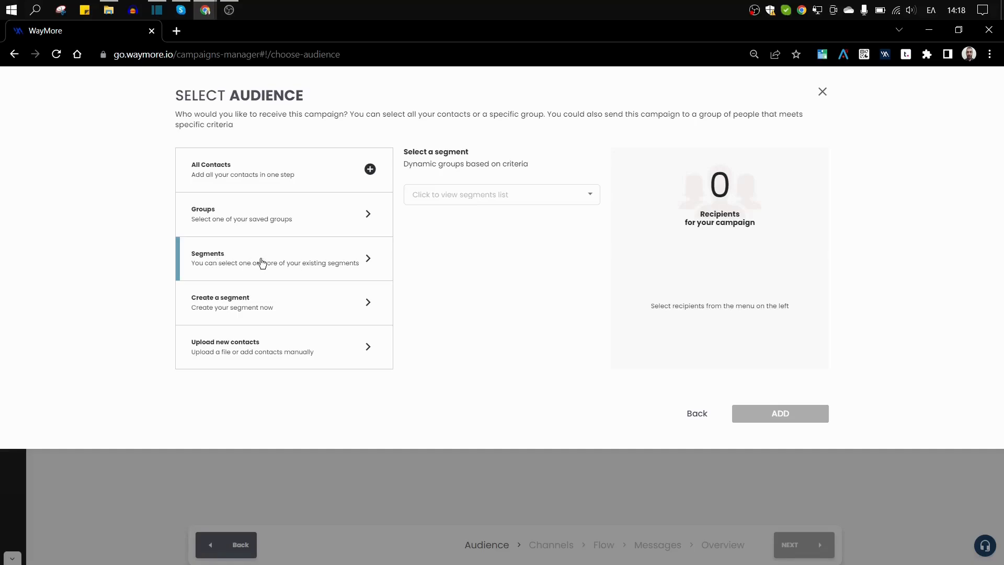
{"action": "left_click", "coordinate": [469, 200]}
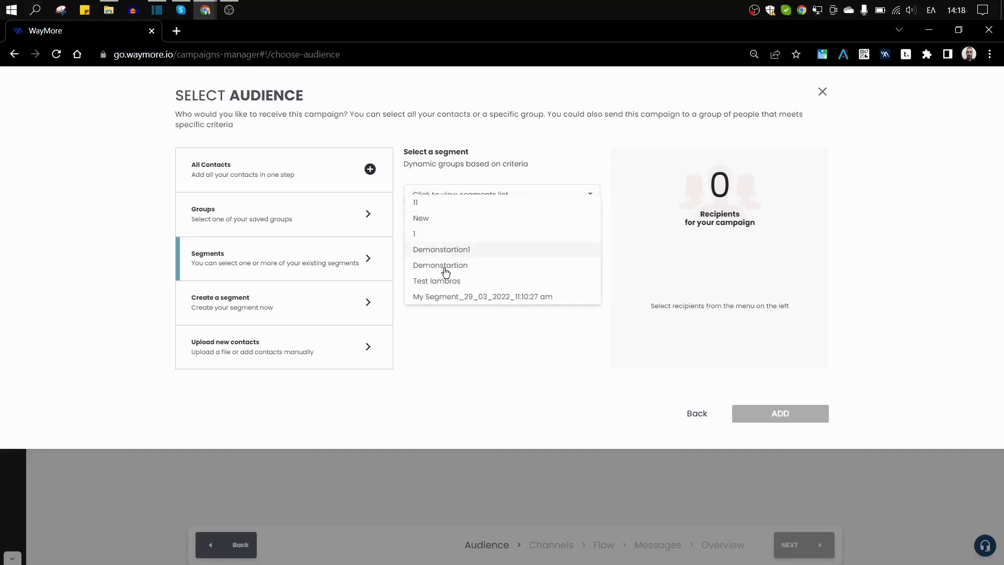
{"action": "left_click", "coordinate": [444, 265]}
{"action": "left_click", "coordinate": [577, 348]}
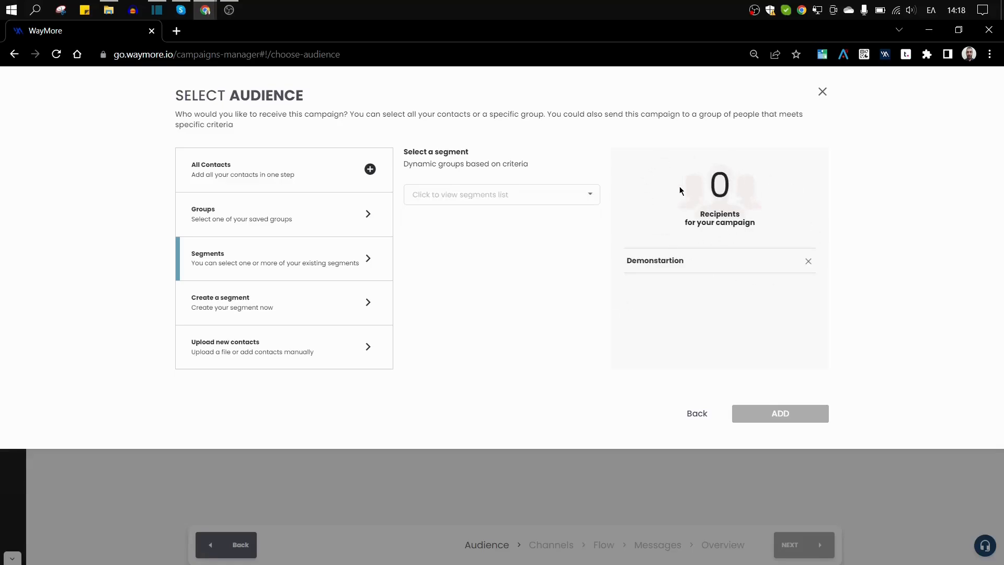
{"action": "left_click", "coordinate": [809, 262]}
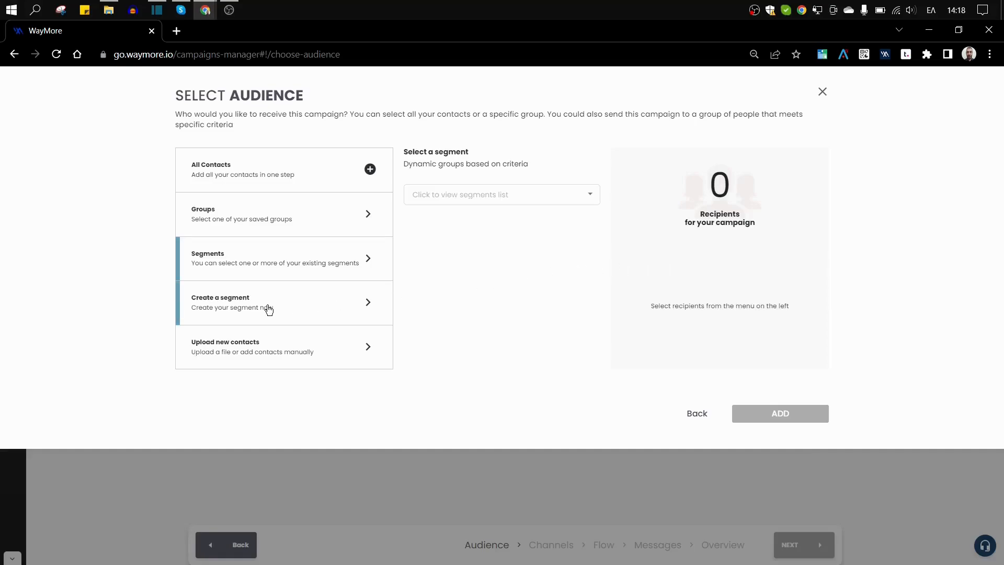
Create a new segment and rename it 'new'.
{"action": "left_click", "coordinate": [208, 307]}
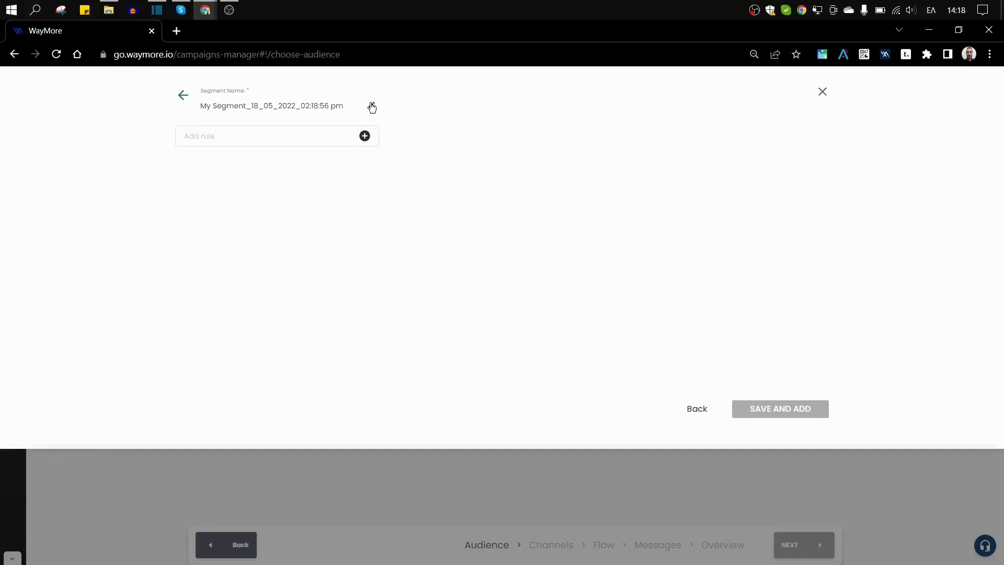
{"action": "left_click_drag", "start_coordinate": [350, 109], "coordinate": [202, 106]}
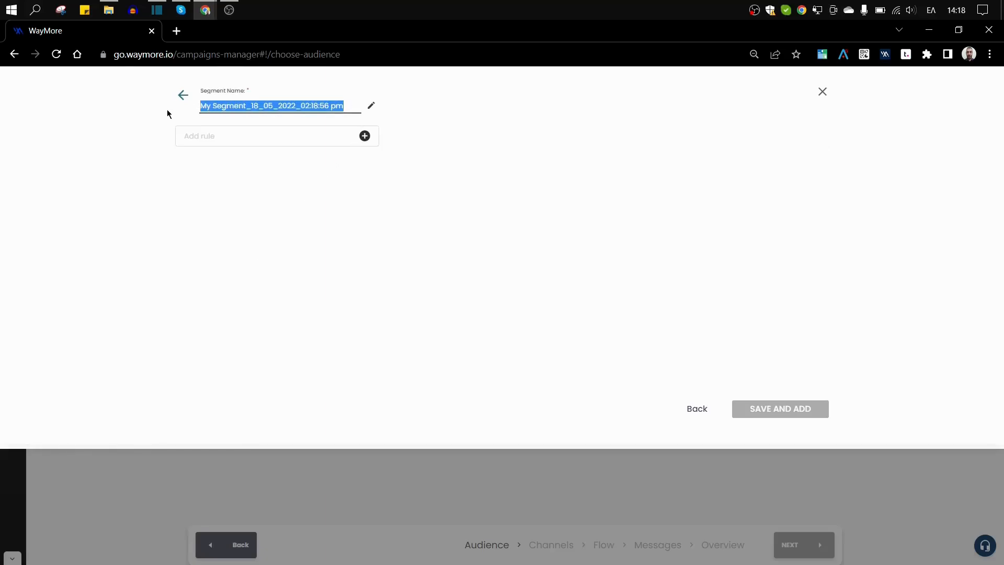
{"action": "type", "text": "νες"}
{"action": "key", "text": "BackSpace"}
{"action": "key", "text": "BackSpace"}
{"action": "key", "text": "alt+shift"}
{"action": "type", "text": "new"}
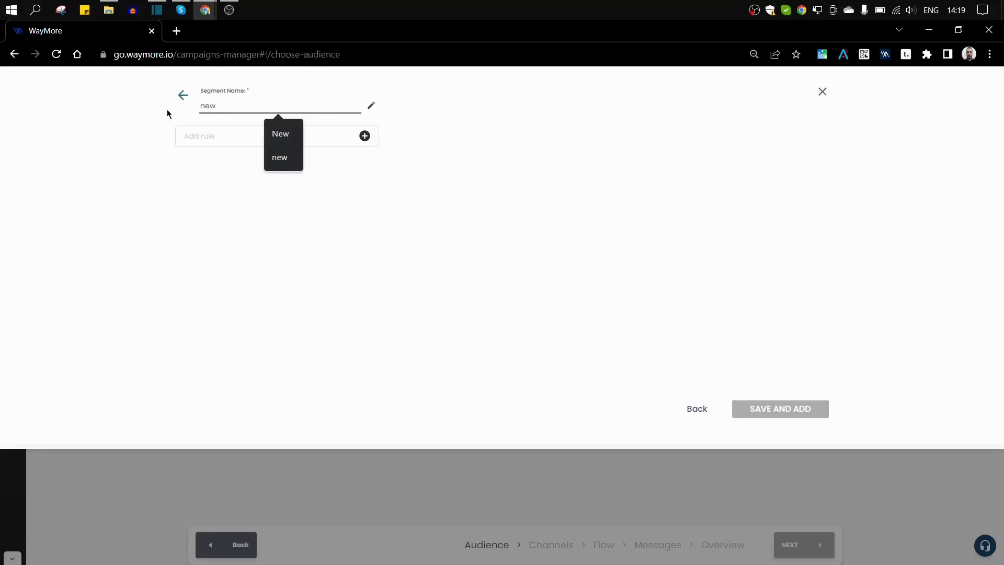
Add the first rule: gender is Female.
{"action": "left_click", "coordinate": [218, 141]}
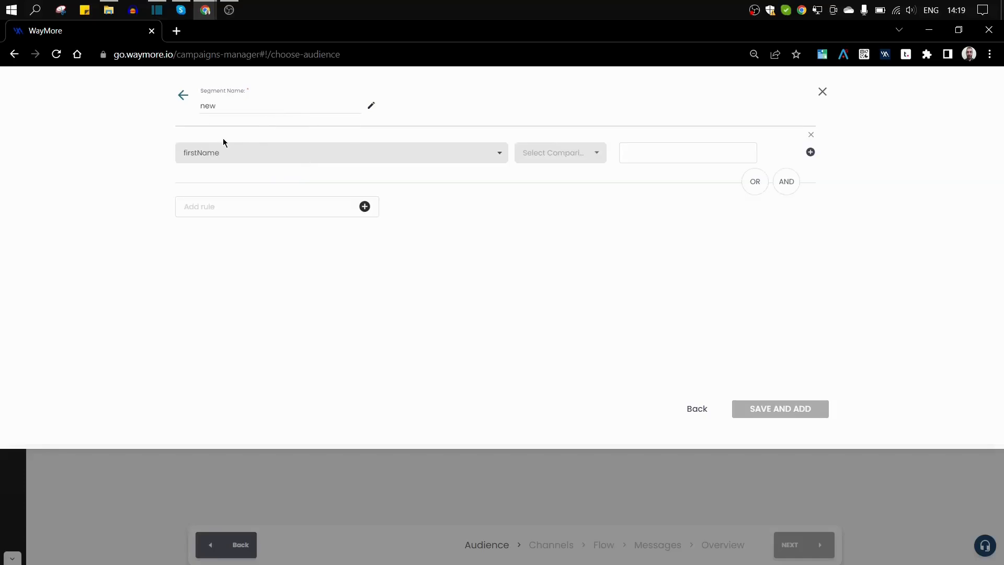
{"action": "left_click", "coordinate": [253, 155]}
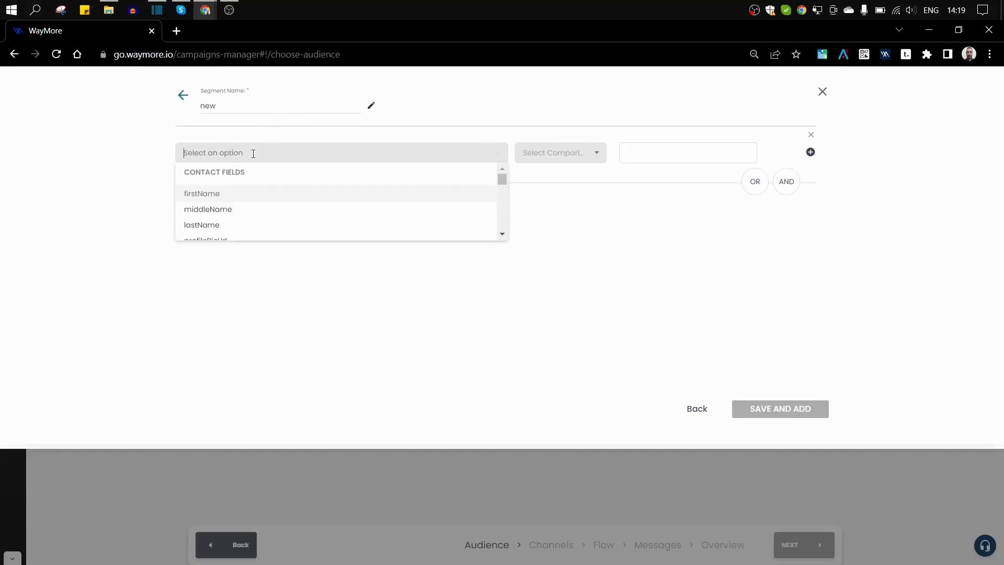
{"action": "scroll", "coordinate": [248, 204], "scroll_direction": "down", "scroll_amount": 3}
{"action": "left_click", "coordinate": [242, 193]}
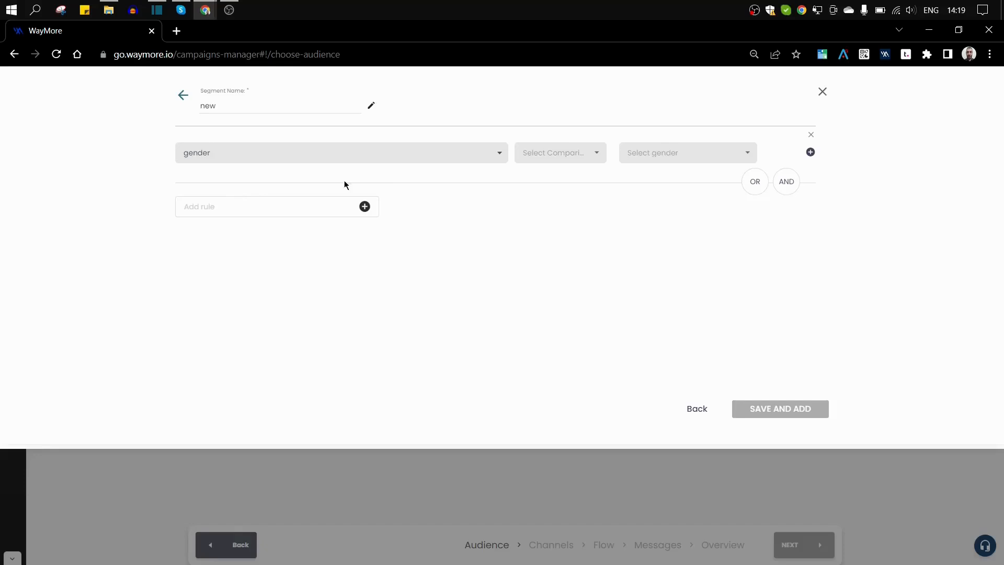
{"action": "left_click", "coordinate": [568, 165]}
{"action": "left_click", "coordinate": [524, 168]}
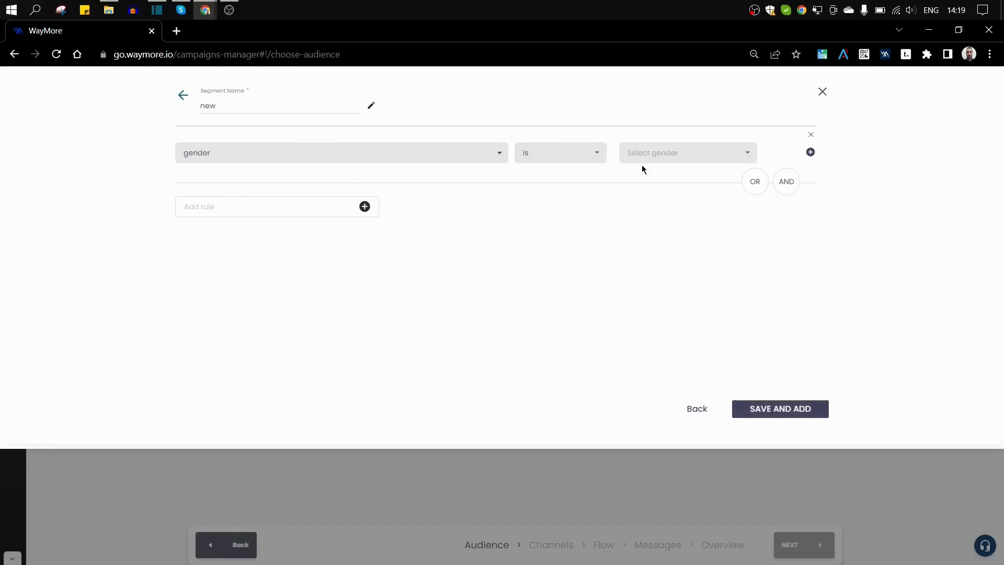
{"action": "left_click", "coordinate": [660, 160]}
{"action": "left_click", "coordinate": [645, 174]}
Add an AND rule for Age greater than 25 and return to audience selection.
{"action": "left_click", "coordinate": [785, 185]}
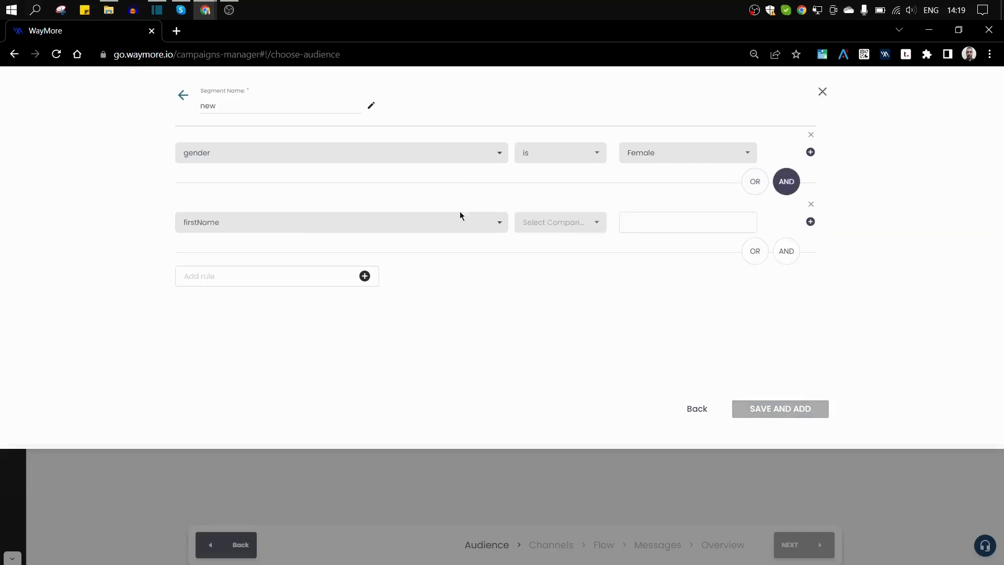
{"action": "left_click", "coordinate": [276, 224]}
{"action": "scroll", "coordinate": [345, 267], "scroll_direction": "down", "scroll_amount": 10}
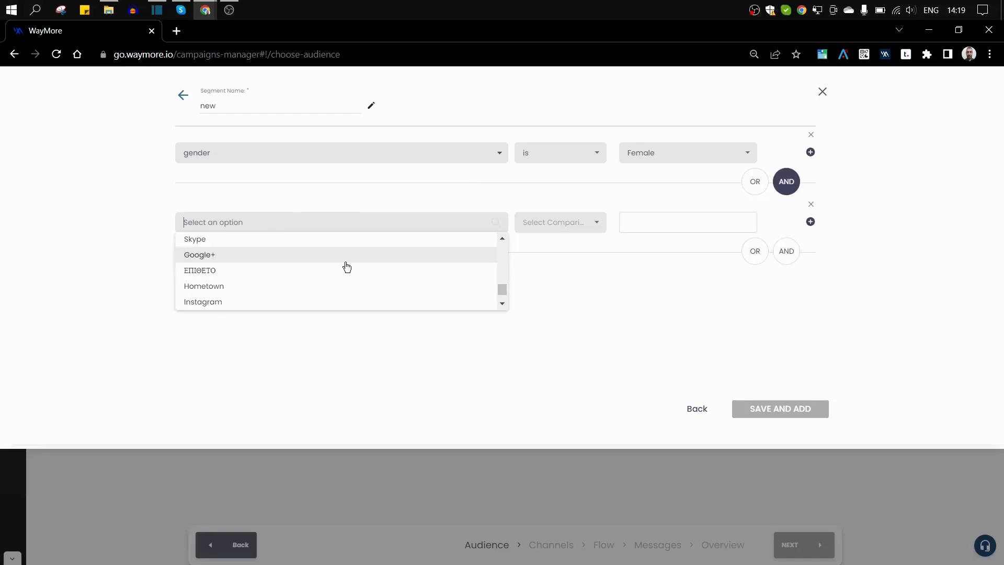
{"action": "scroll", "coordinate": [337, 271], "scroll_direction": "up", "scroll_amount": 2}
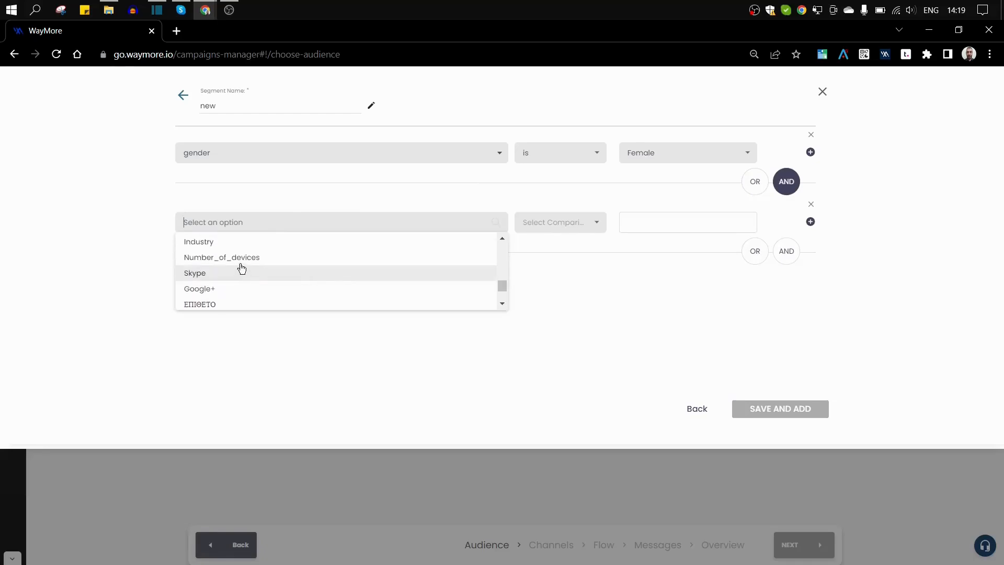
{"action": "scroll", "coordinate": [243, 267], "scroll_direction": "up", "scroll_amount": 3}
{"action": "scroll", "coordinate": [215, 258], "scroll_direction": "up", "scroll_amount": 1}
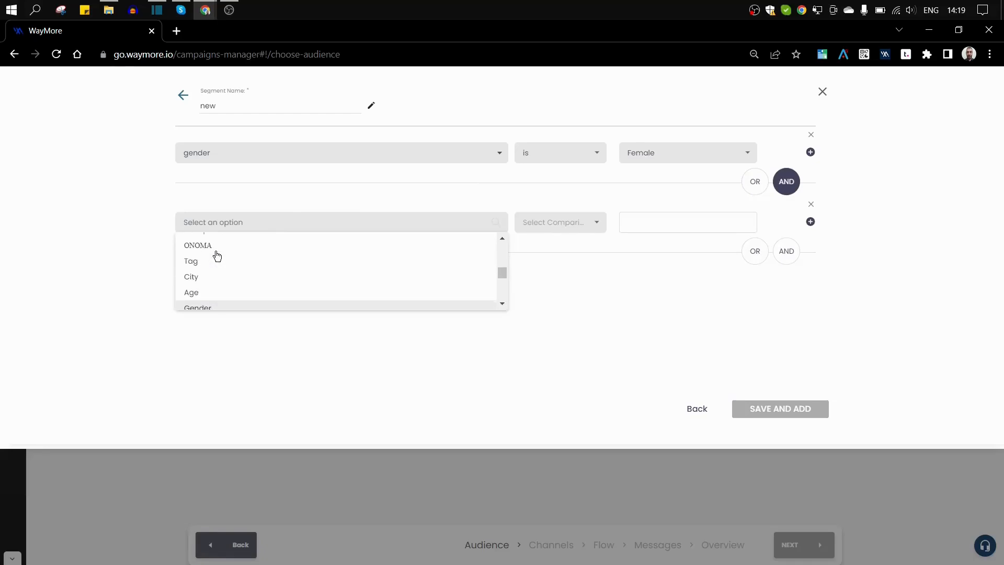
{"action": "left_click", "coordinate": [210, 293]}
{"action": "left_click", "coordinate": [533, 224]}
{"action": "left_click", "coordinate": [525, 225]}
{"action": "left_click", "coordinate": [558, 225]}
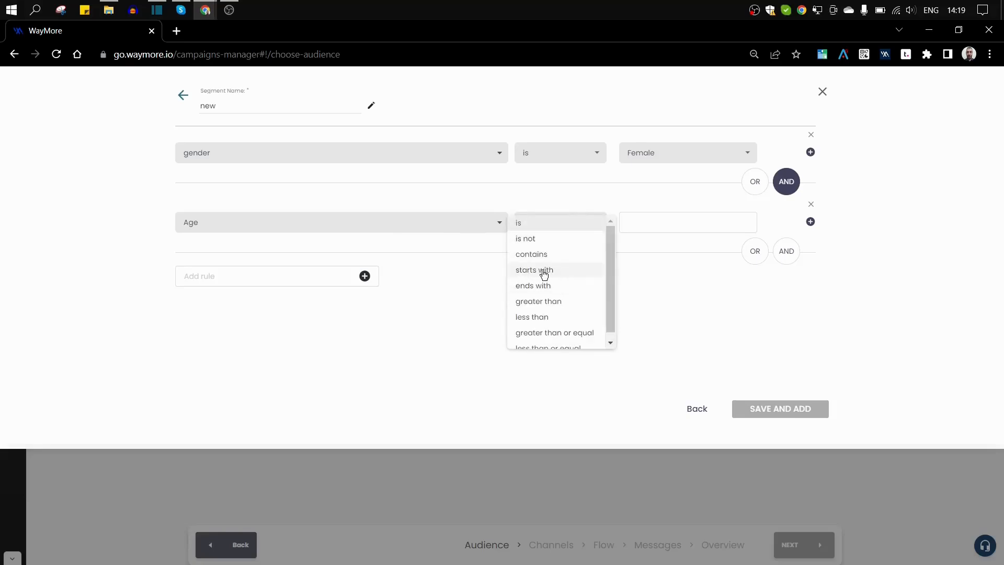
{"action": "scroll", "coordinate": [556, 302], "scroll_direction": "down", "scroll_amount": 1}
{"action": "left_click", "coordinate": [555, 294]}
{"action": "left_click", "coordinate": [644, 223]}
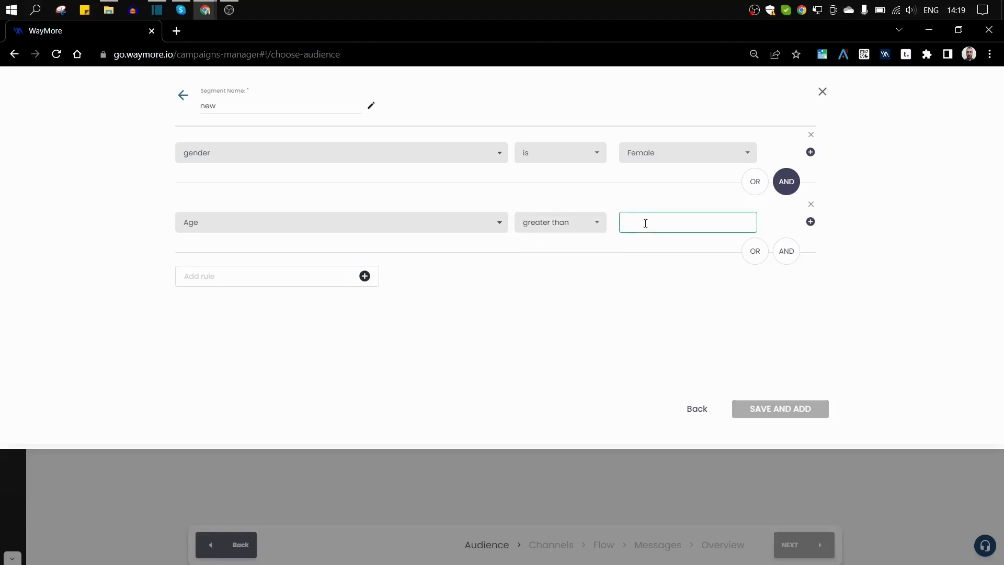
{"action": "type", "text": "25"}
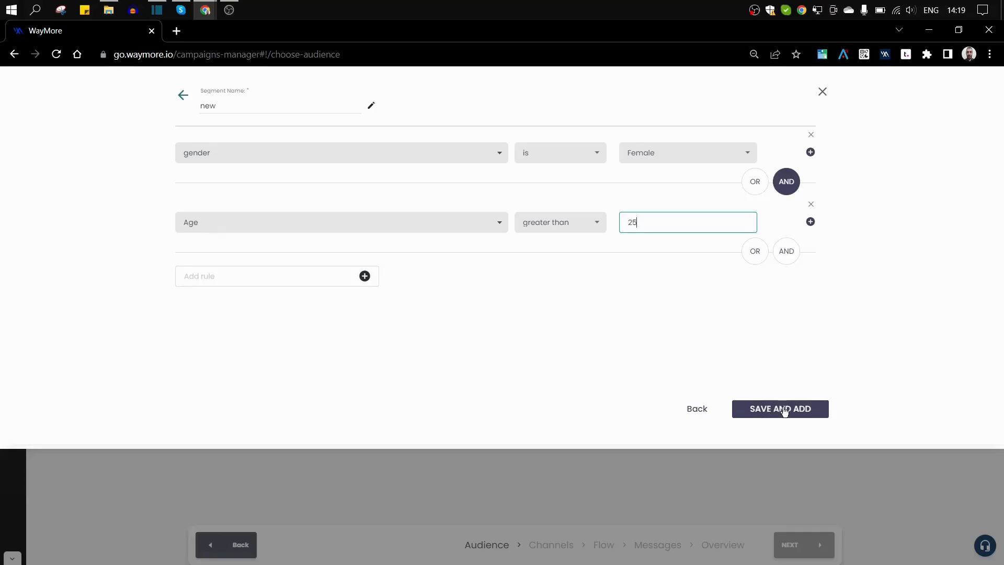
{"action": "left_click", "coordinate": [822, 91]}
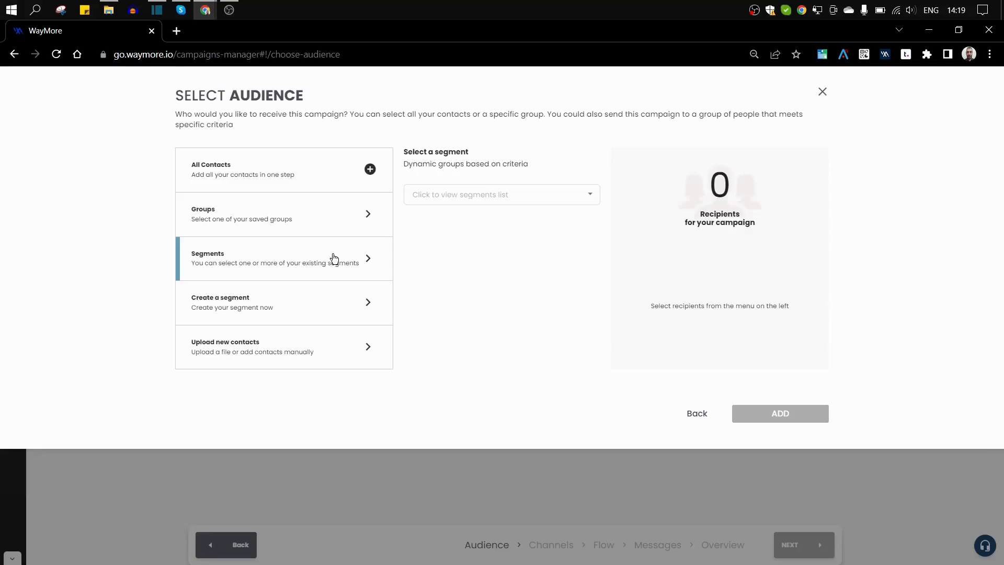
{"action": "left_click", "coordinate": [226, 356]}
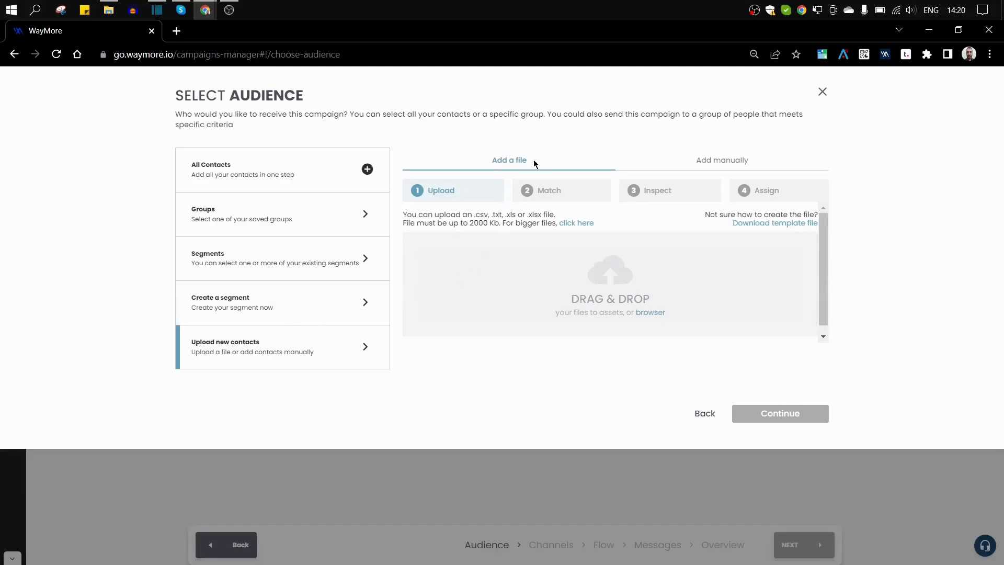
{"action": "left_click", "coordinate": [713, 164]}
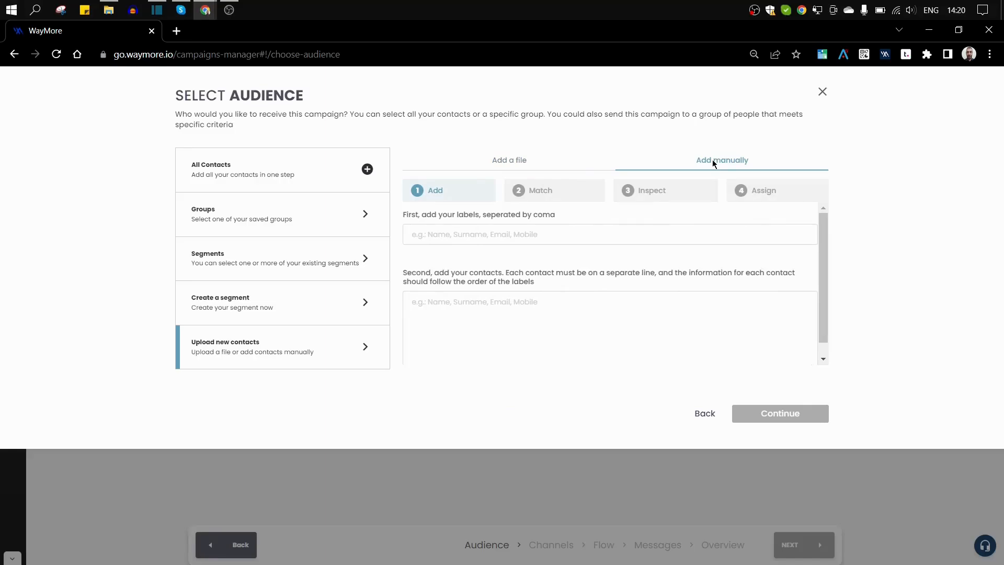
{"action": "left_click", "coordinate": [494, 164]}
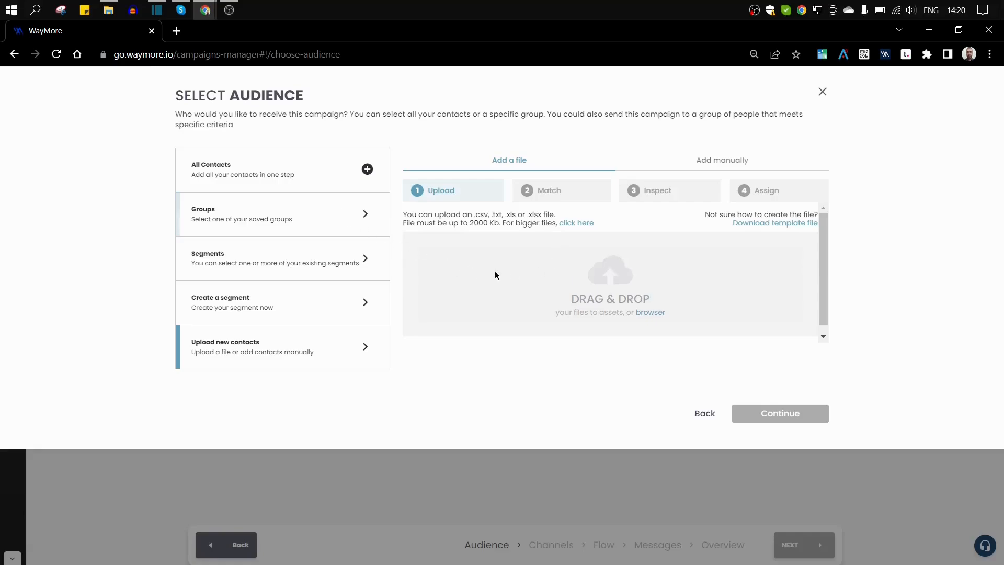
Upload Contact List v2 - Sheet1 (6).csv and continue to the Match step.
{"action": "left_click", "coordinate": [643, 314]}
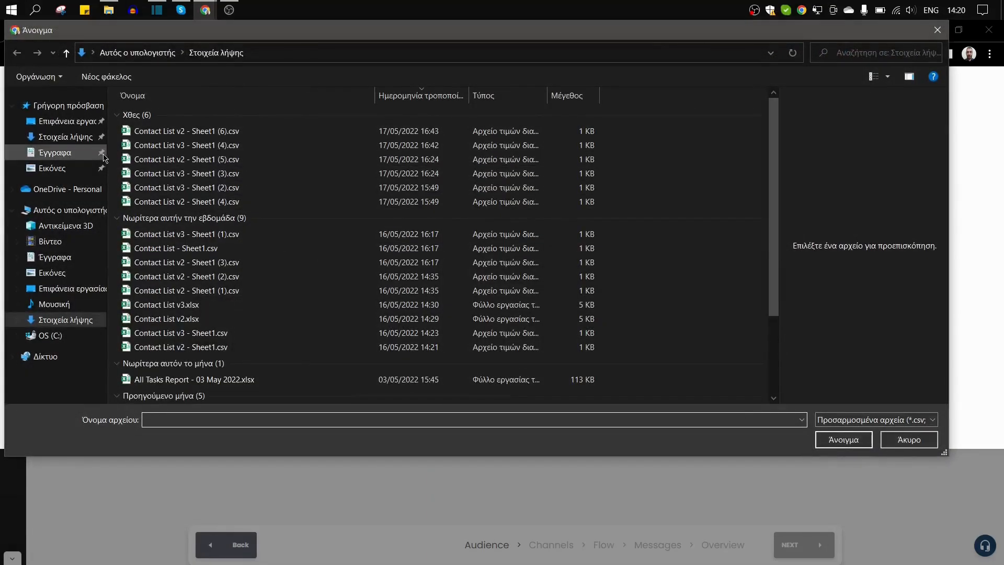
{"action": "left_click", "coordinate": [187, 132]}
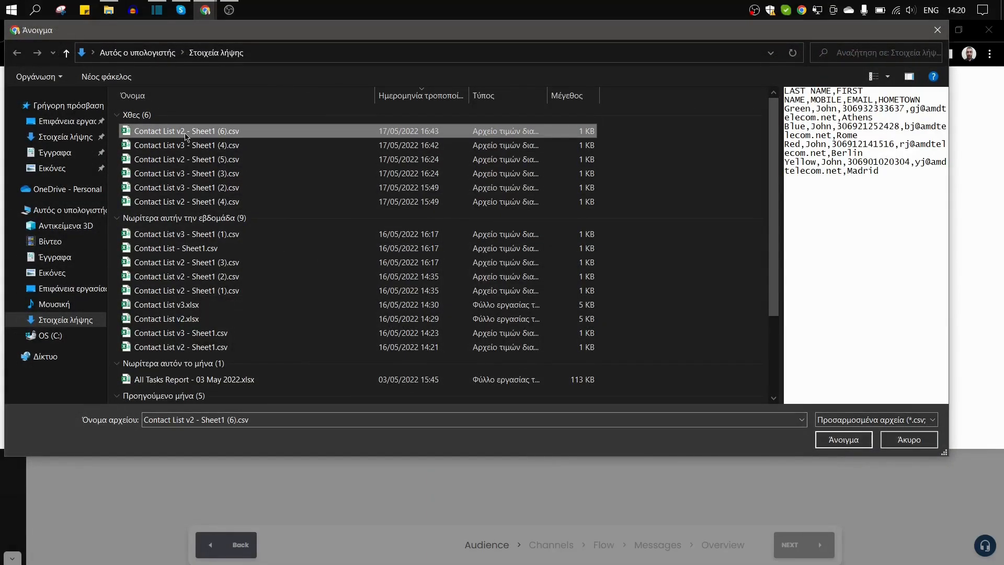
{"action": "left_click", "coordinate": [832, 439]}
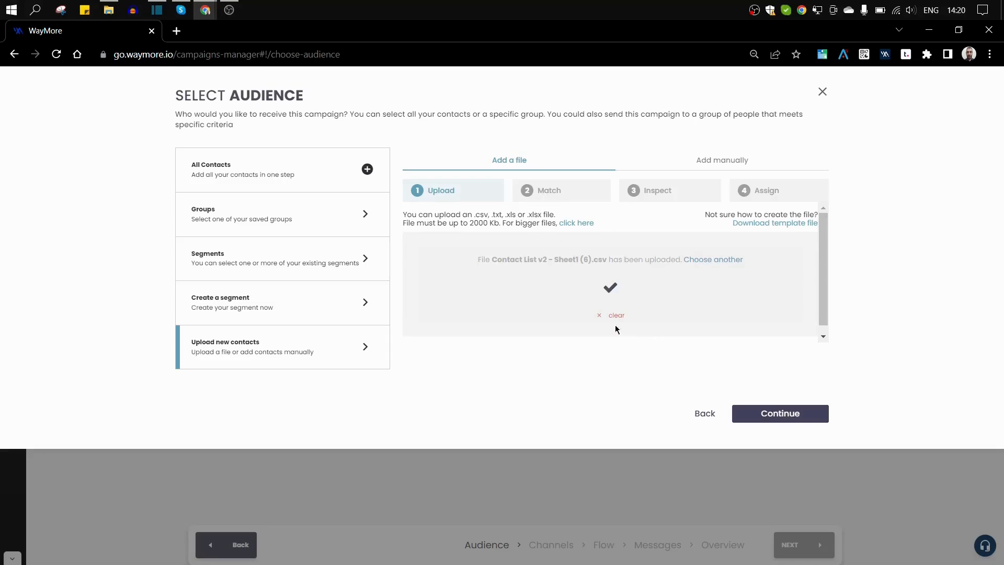
{"action": "left_click", "coordinate": [761, 416]}
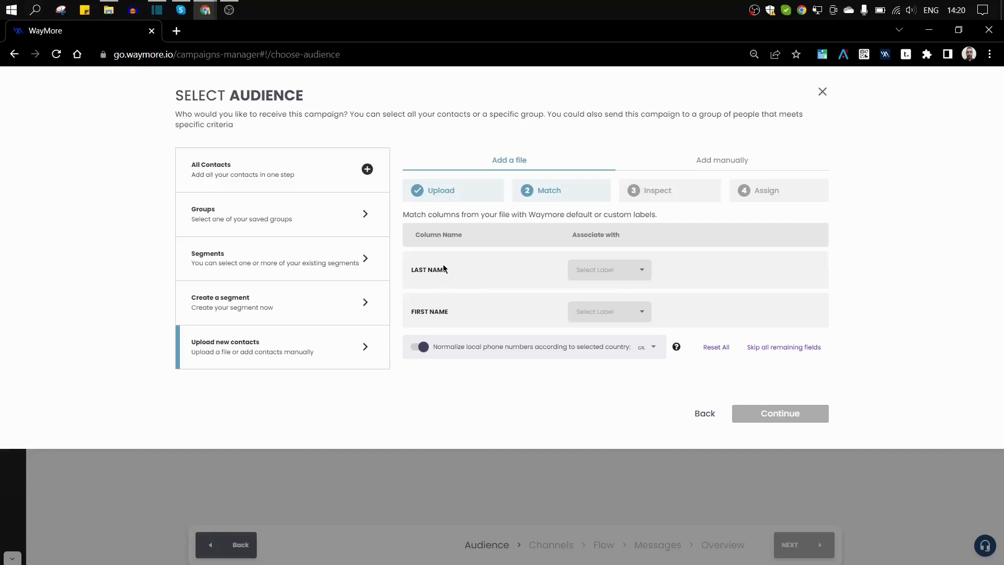
{"action": "left_click_drag", "start_coordinate": [414, 273], "coordinate": [455, 276]}
Map the LAST NAME column to lastName and FIRST NAME to firstName.
{"action": "left_click", "coordinate": [456, 276]}
{"action": "scroll", "coordinate": [454, 274], "scroll_direction": "down", "scroll_amount": 2}
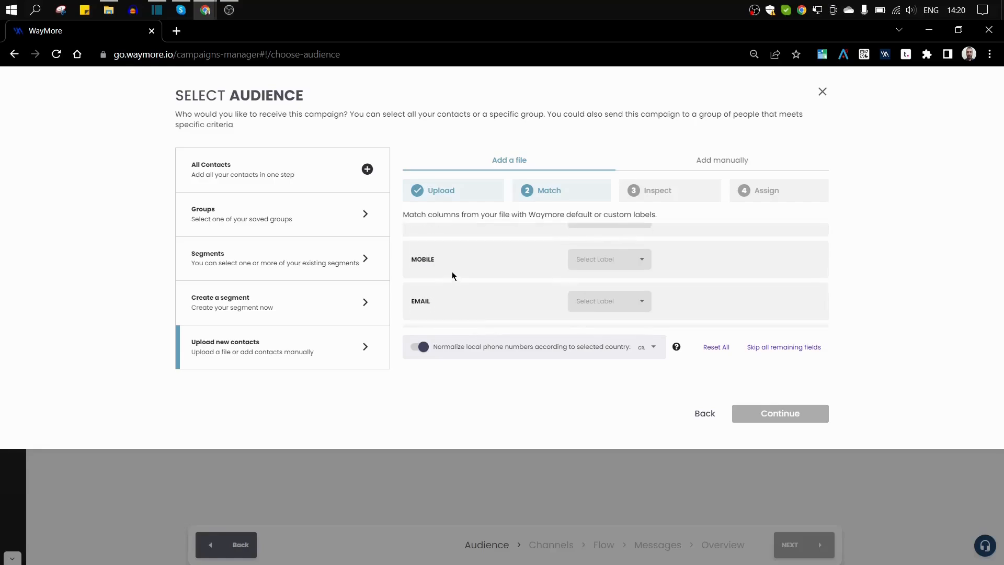
{"action": "scroll", "coordinate": [451, 272], "scroll_direction": "up", "scroll_amount": 2}
{"action": "scroll", "coordinate": [449, 294], "scroll_direction": "down", "scroll_amount": 3}
{"action": "scroll", "coordinate": [447, 297], "scroll_direction": "down", "scroll_amount": 1}
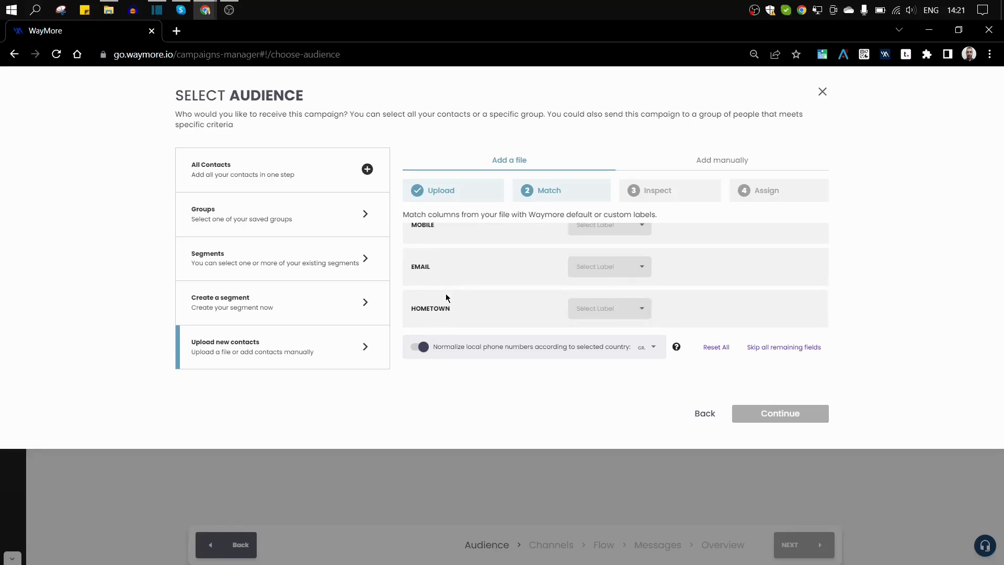
{"action": "scroll", "coordinate": [448, 309], "scroll_direction": "up", "scroll_amount": 4}
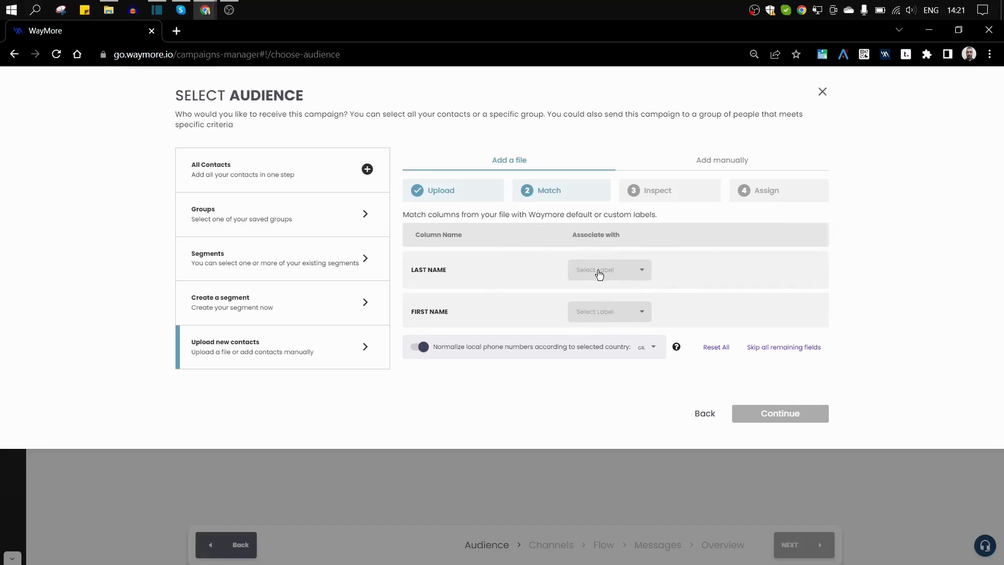
{"action": "triple_click", "coordinate": [431, 271]}
{"action": "left_click", "coordinate": [529, 281]}
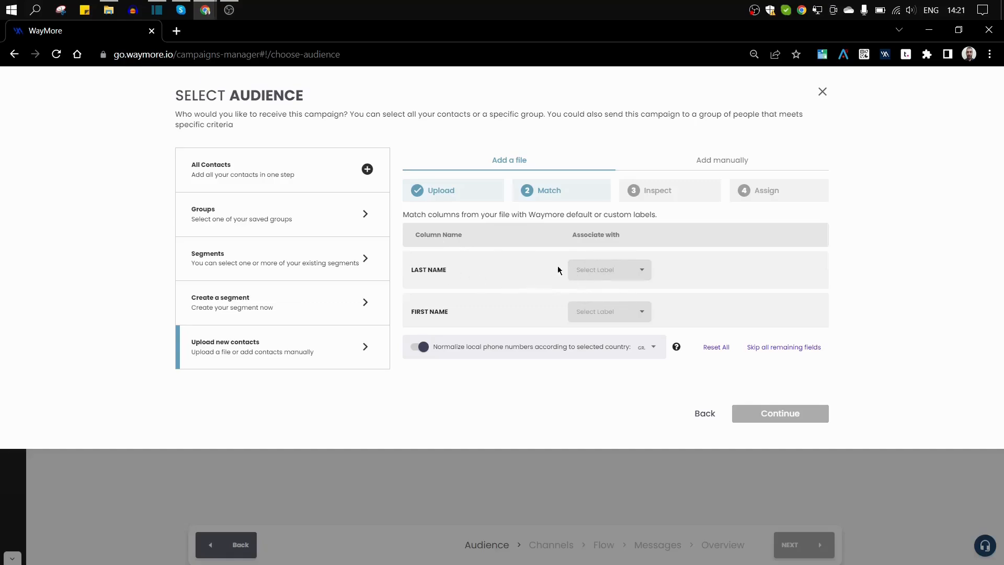
{"action": "left_click", "coordinate": [591, 281]}
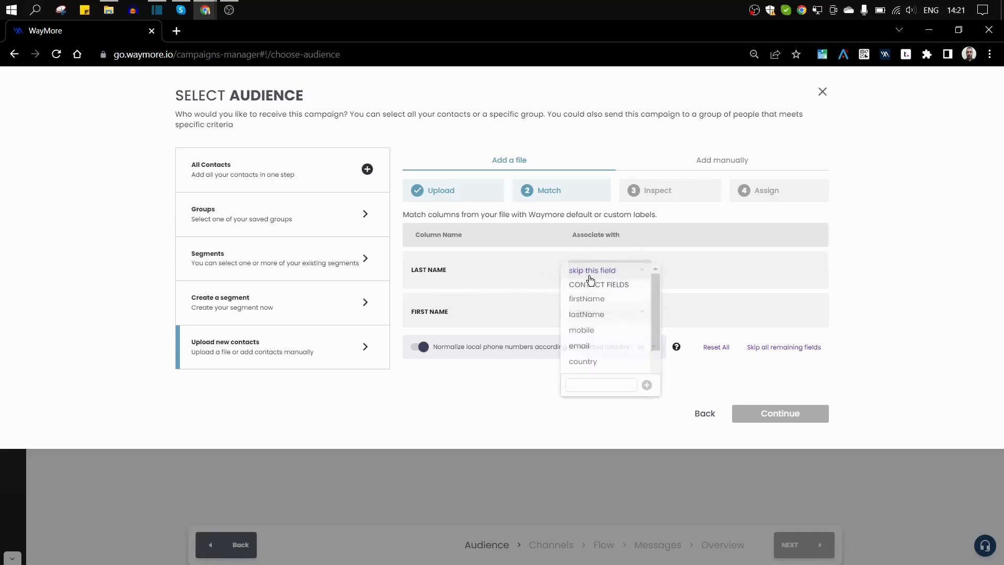
{"action": "left_click", "coordinate": [592, 314]}
{"action": "left_click", "coordinate": [594, 312]}
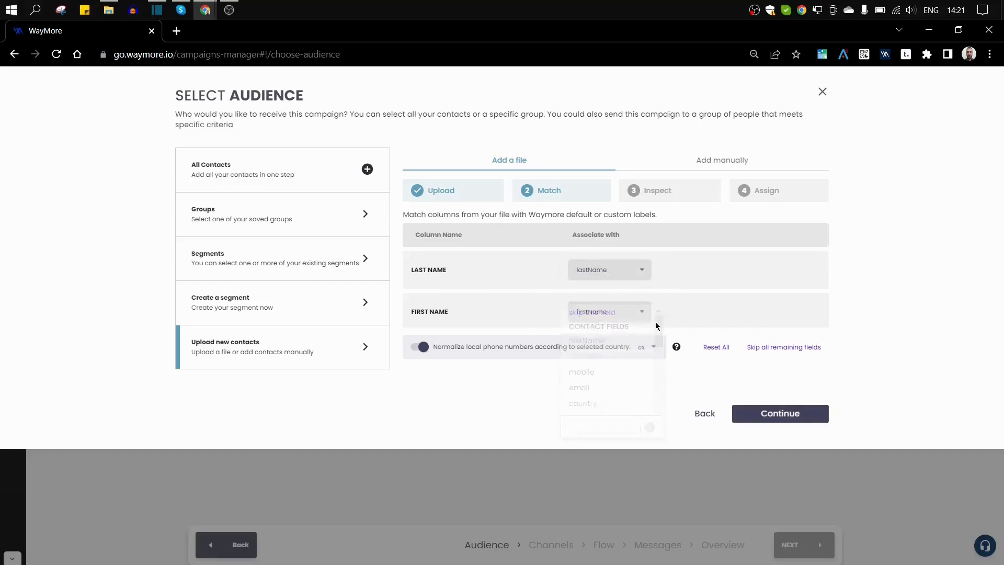
{"action": "left_click", "coordinate": [603, 266]}
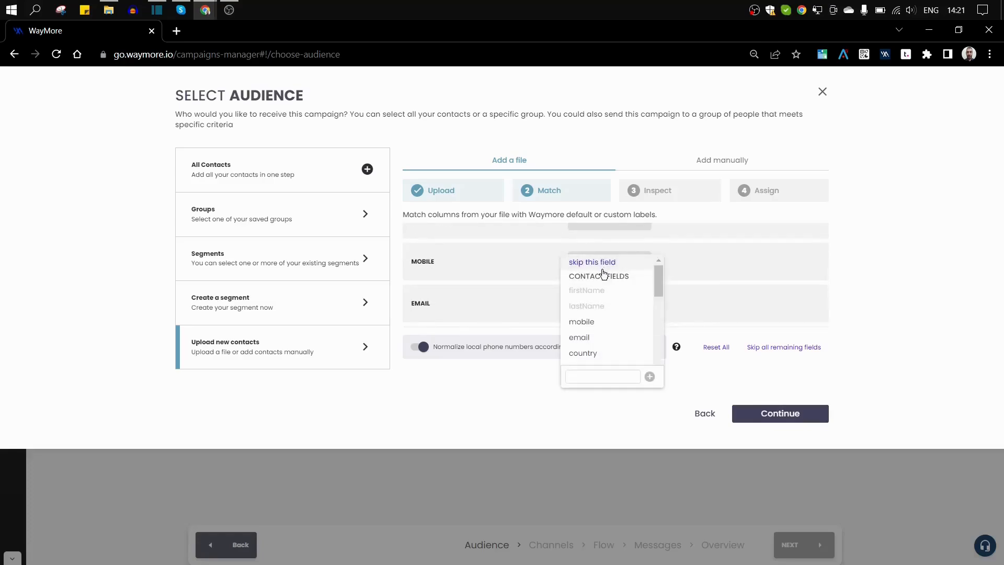
Map MOBILE to mobile with SMS and Viber enabled, and EMAIL to email.
{"action": "left_click", "coordinate": [591, 320]}
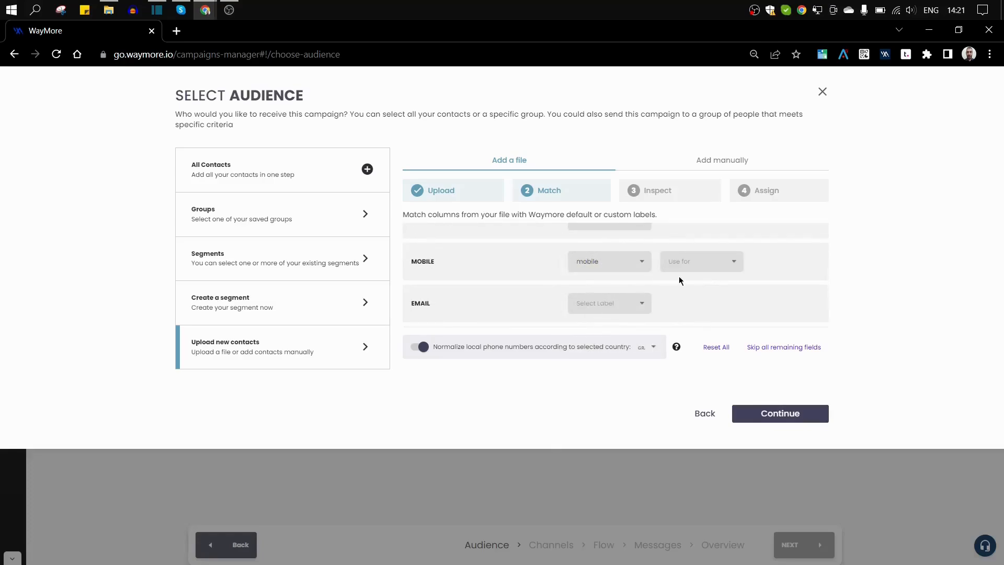
{"action": "left_click", "coordinate": [691, 266]}
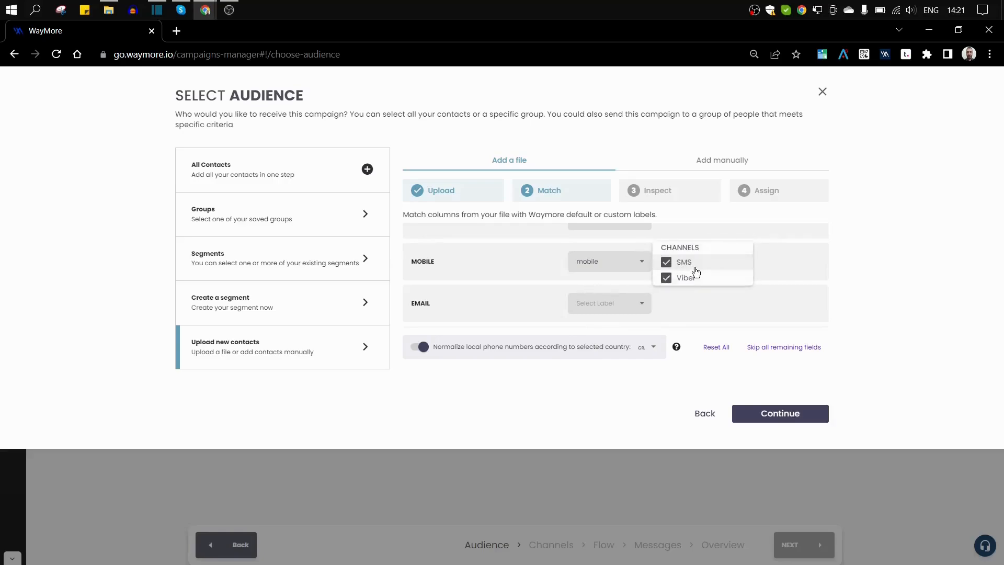
{"action": "left_click", "coordinate": [666, 263]}
{"action": "left_click", "coordinate": [665, 279]}
{"action": "left_click", "coordinate": [666, 262]}
{"action": "left_click", "coordinate": [665, 280]}
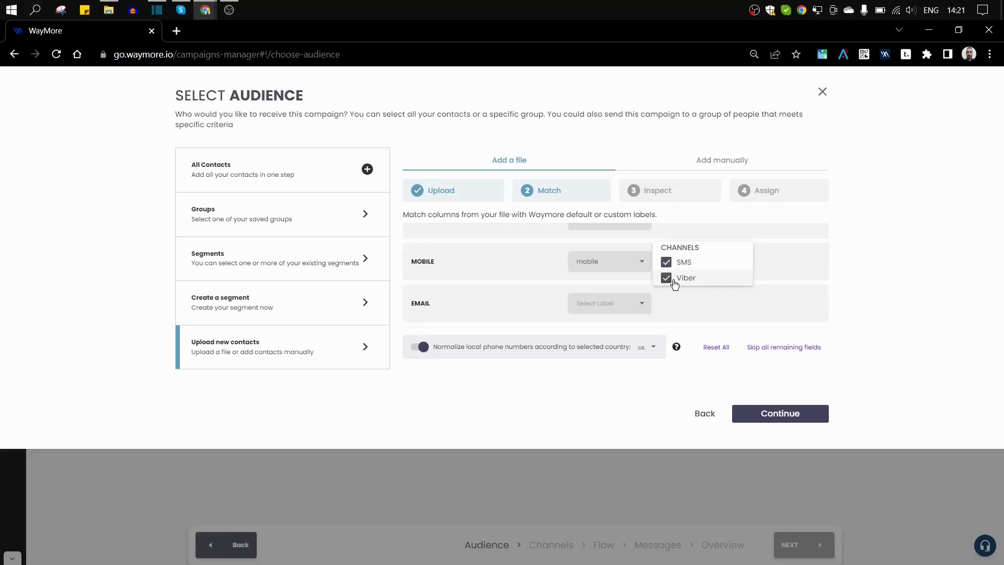
{"action": "left_click", "coordinate": [778, 265]}
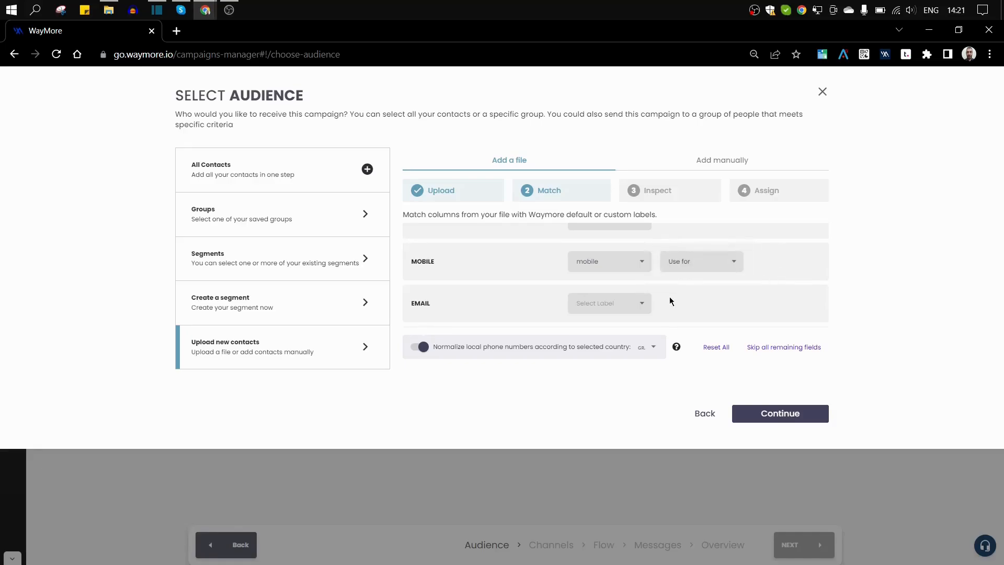
{"action": "left_click", "coordinate": [676, 265]}
{"action": "left_click", "coordinate": [774, 264]}
{"action": "left_click", "coordinate": [597, 312]}
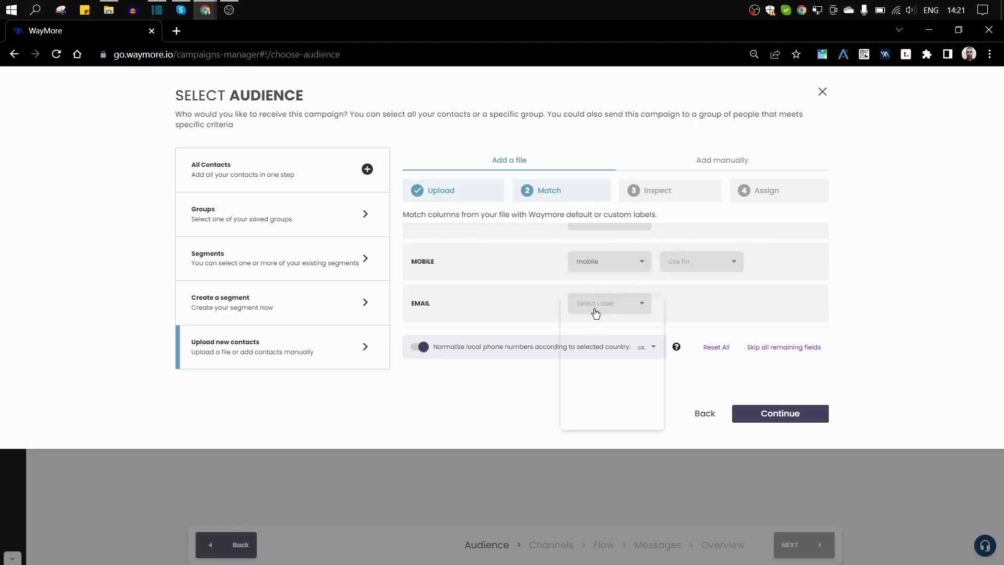
{"action": "left_click", "coordinate": [582, 380]}
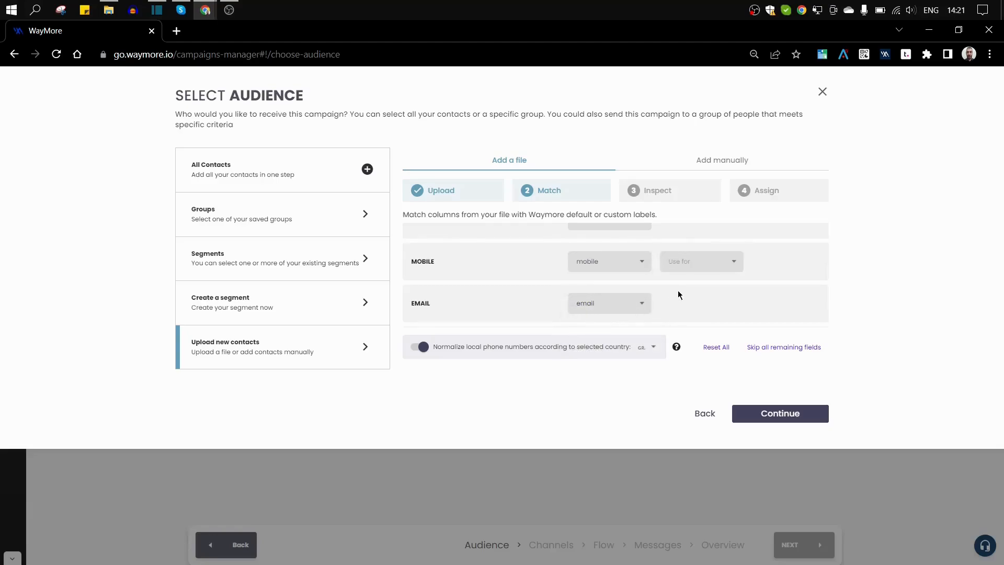
{"action": "scroll", "coordinate": [678, 290], "scroll_direction": "down", "scroll_amount": 1}
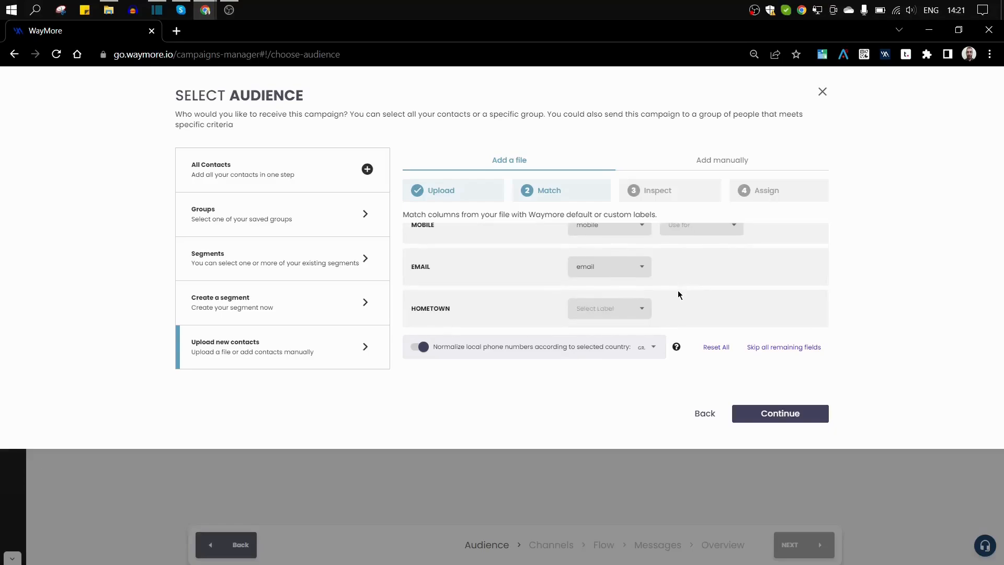
Map HOMETOWN to the existing Hometown field after trying to create a Hometown custom field.
{"action": "left_click", "coordinate": [603, 311]}
{"action": "left_click_drag", "start_coordinate": [661, 329], "coordinate": [648, 413]}
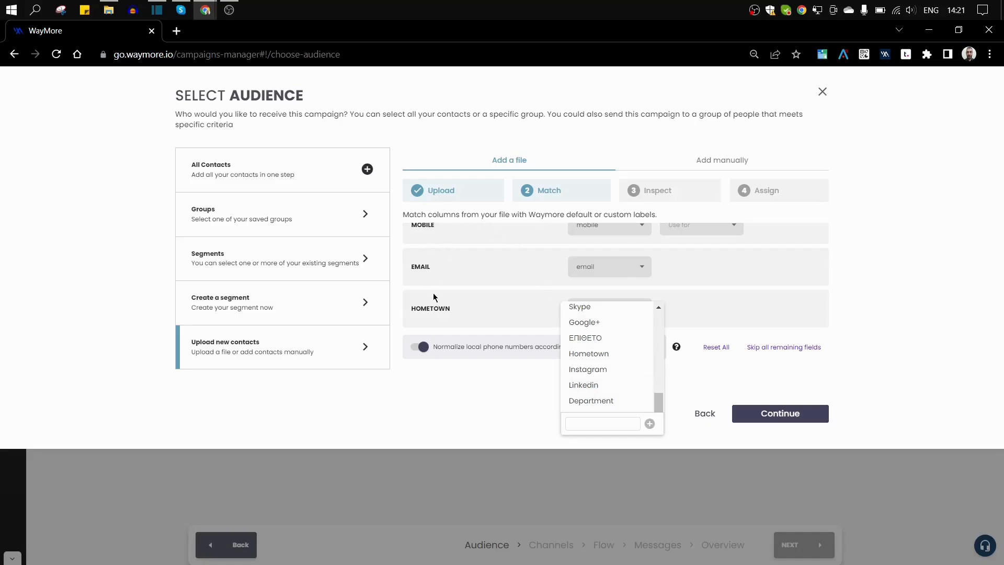
{"action": "left_click", "coordinate": [589, 419]}
{"action": "left_click", "coordinate": [587, 419]}
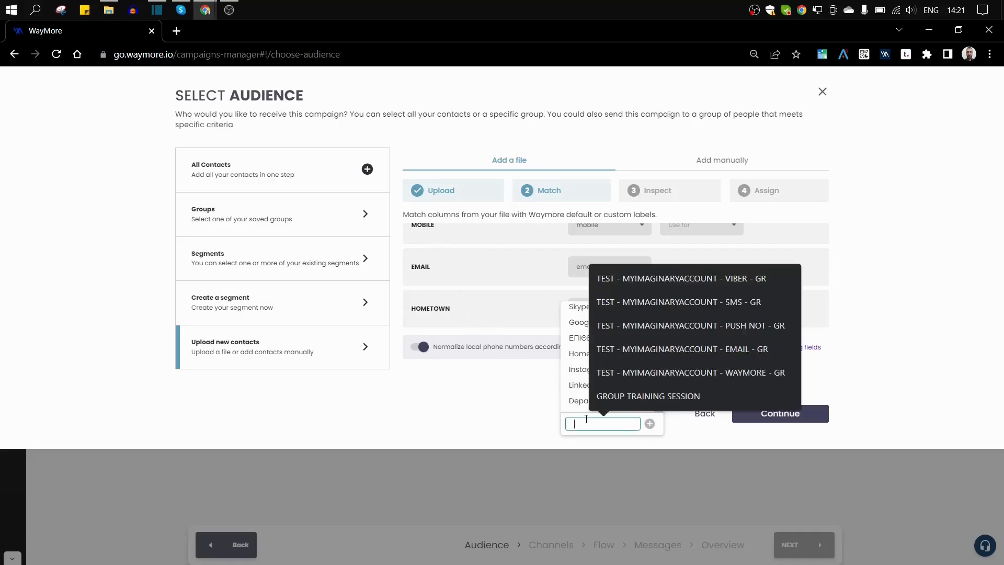
{"action": "type", "text": "Hometown"}
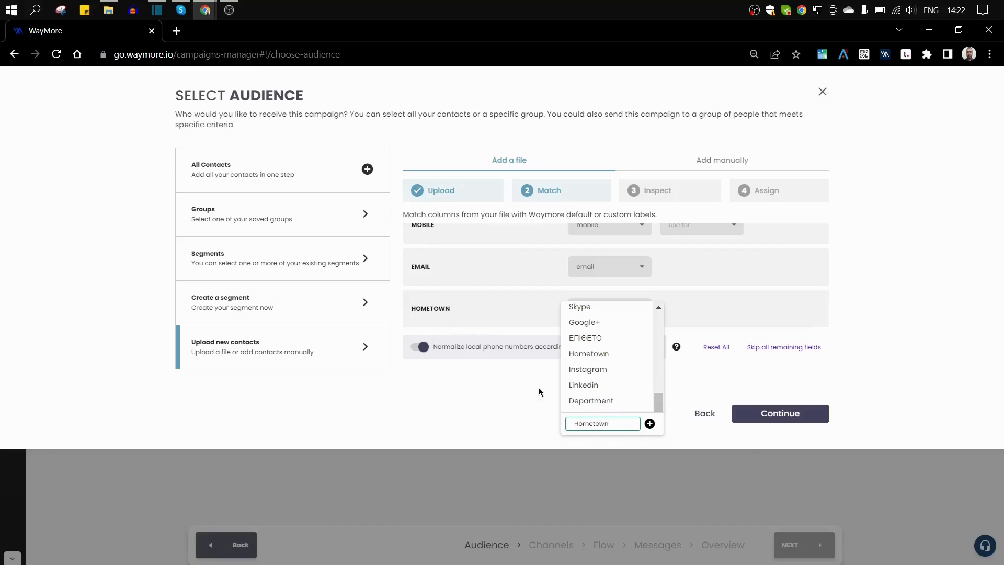
{"action": "left_click", "coordinate": [649, 424]}
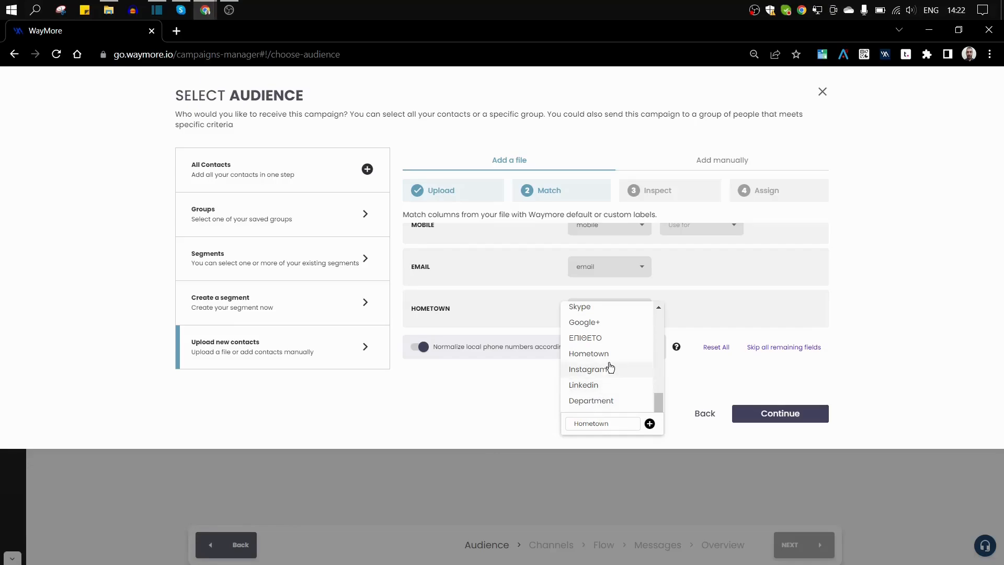
{"action": "left_click", "coordinate": [596, 355]}
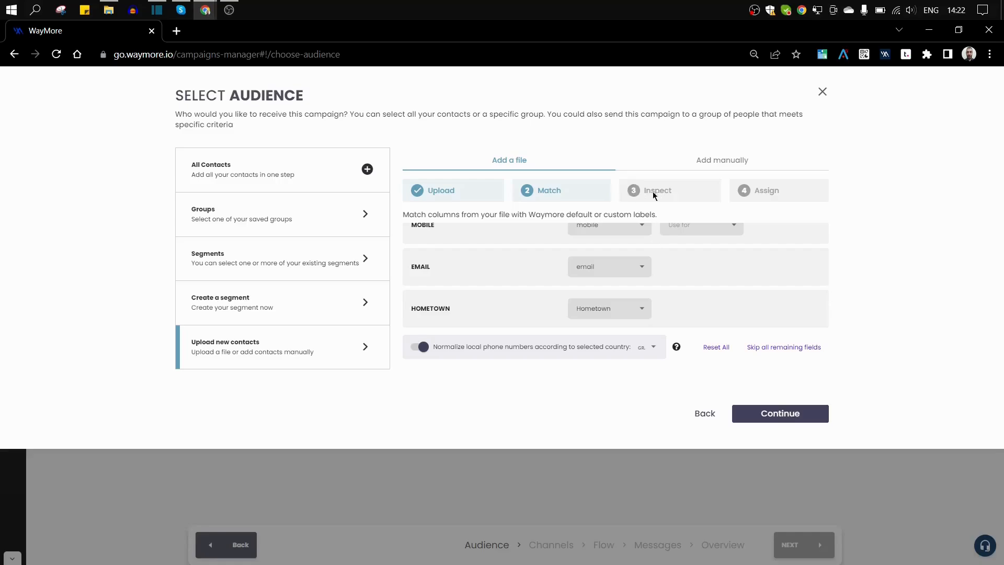
Continue to the Inspect step, which reports 4 valid contacts, 0 duplicates and 0 invalid.
{"action": "left_click", "coordinate": [762, 415]}
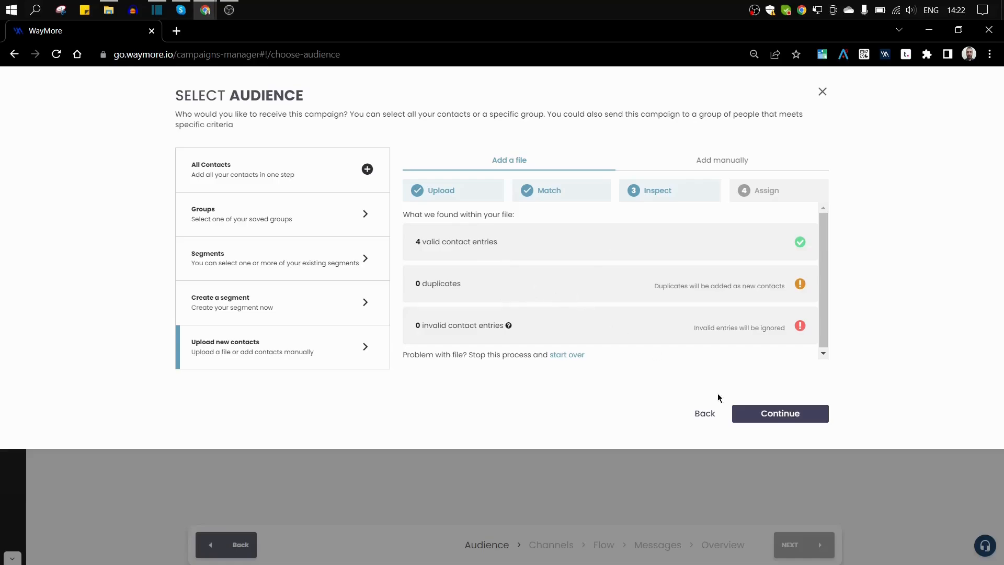
Move to the Assign step and name a new contact group 'new'.
{"action": "left_click", "coordinate": [759, 417]}
{"action": "left_click", "coordinate": [562, 292]}
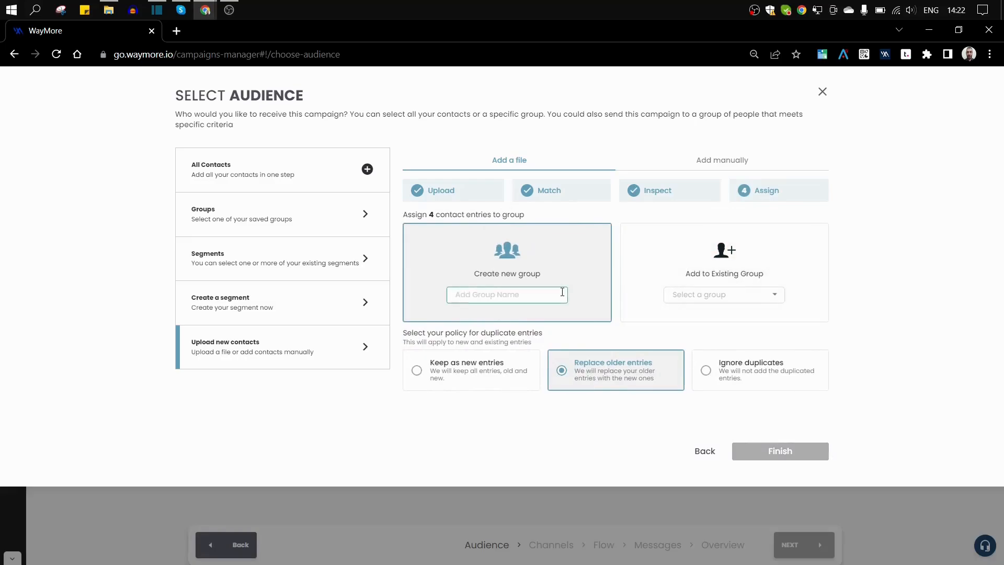
{"action": "left_click", "coordinate": [500, 294]}
{"action": "type", "text": "new"}
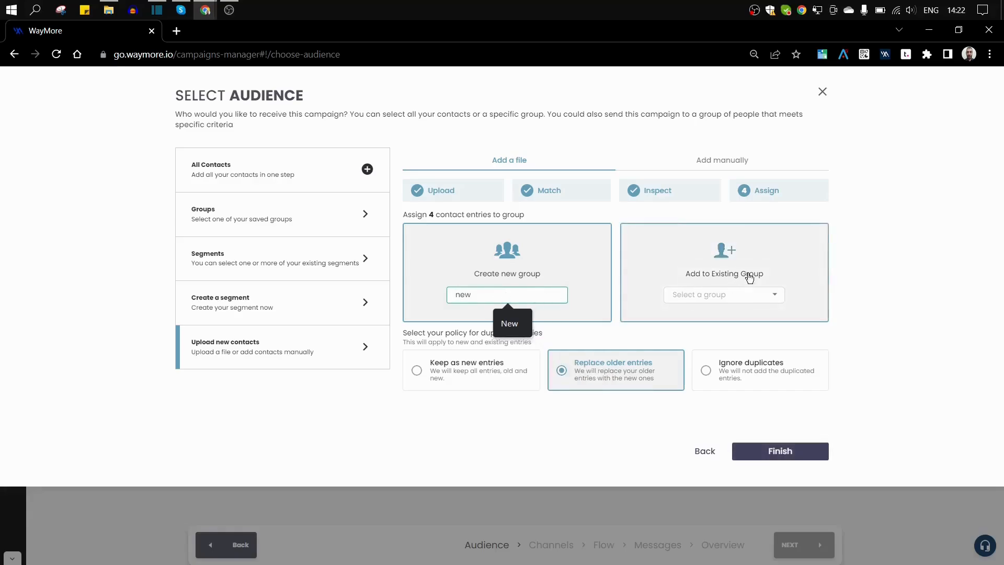
Briefly pick the existing Demonstration group, revert to a new group, and choose Ignore duplicates.
{"action": "left_click", "coordinate": [801, 273]}
{"action": "left_click", "coordinate": [769, 294]}
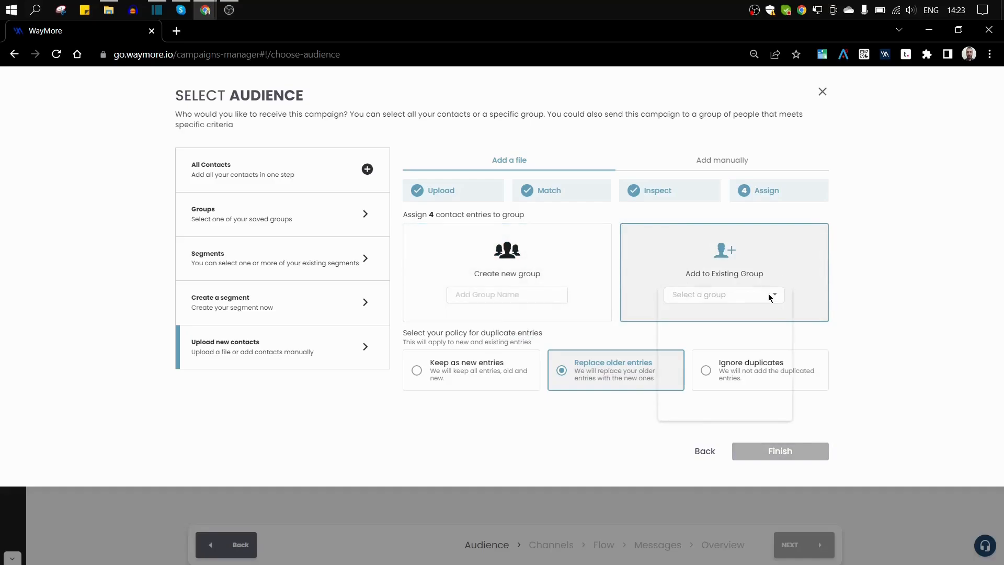
{"action": "left_click", "coordinate": [701, 403]}
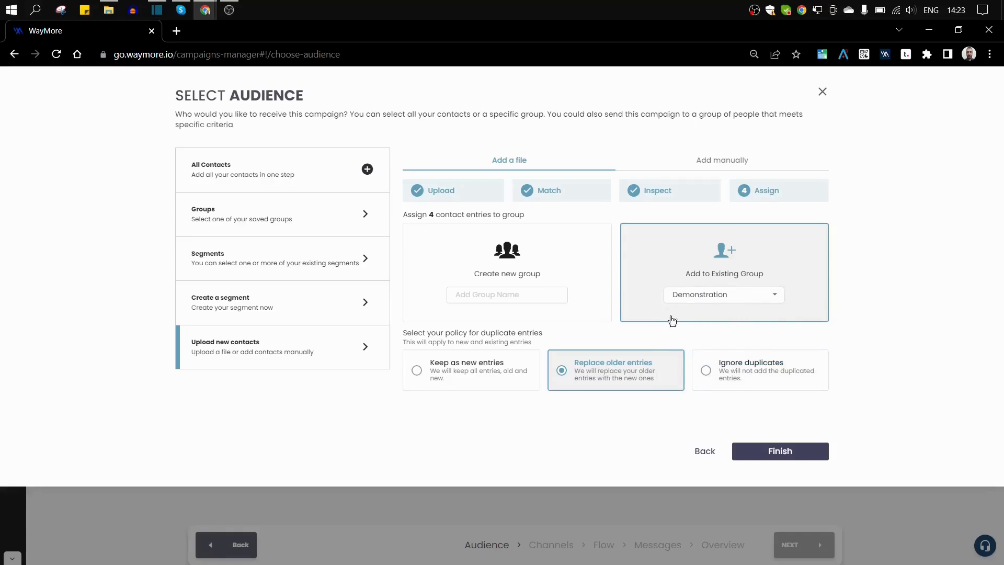
{"action": "left_click", "coordinate": [481, 310]}
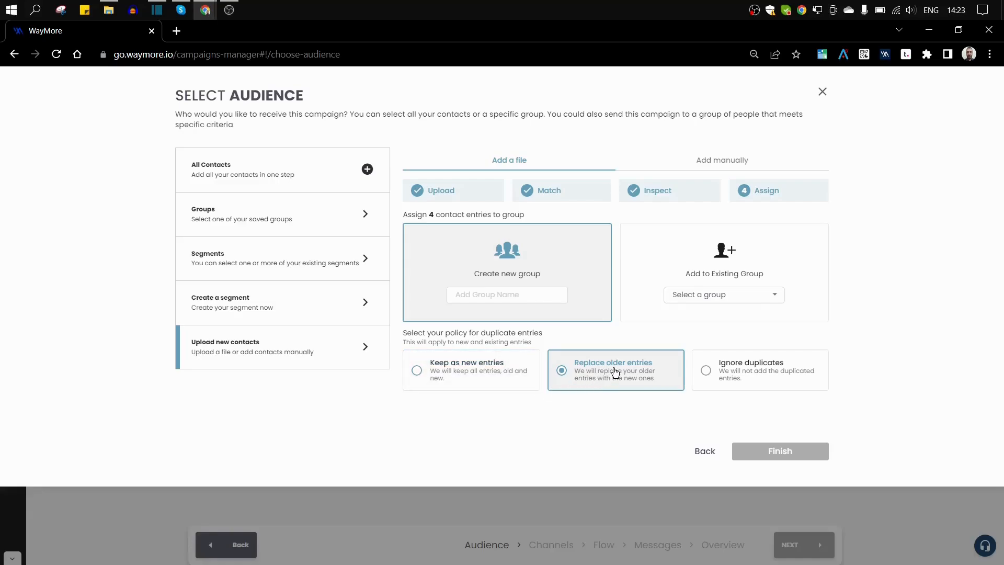
{"action": "left_click", "coordinate": [757, 386]}
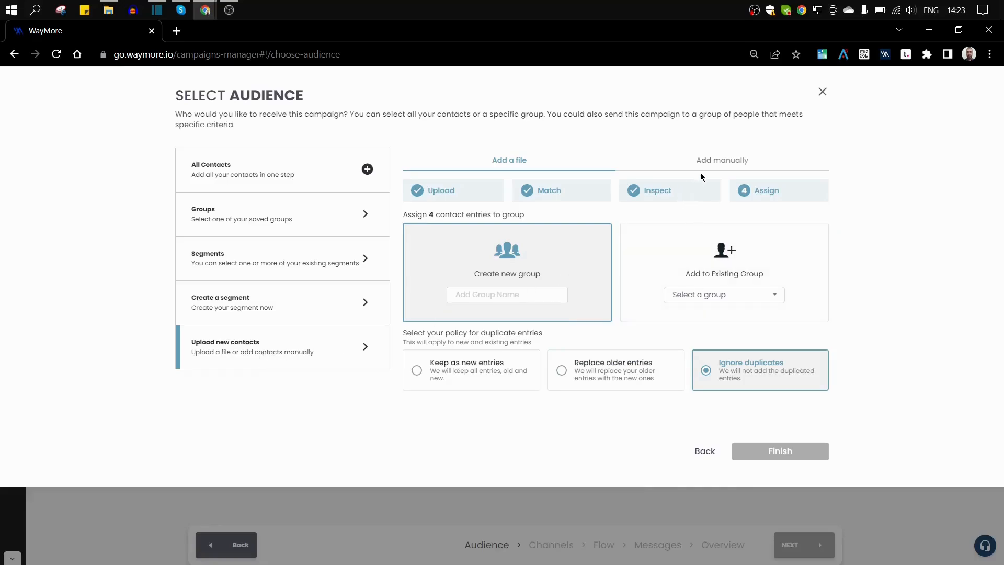
In Add manually, enter the labels 'Last Name,First Name,mobile,email,'.
{"action": "left_click", "coordinate": [715, 164]}
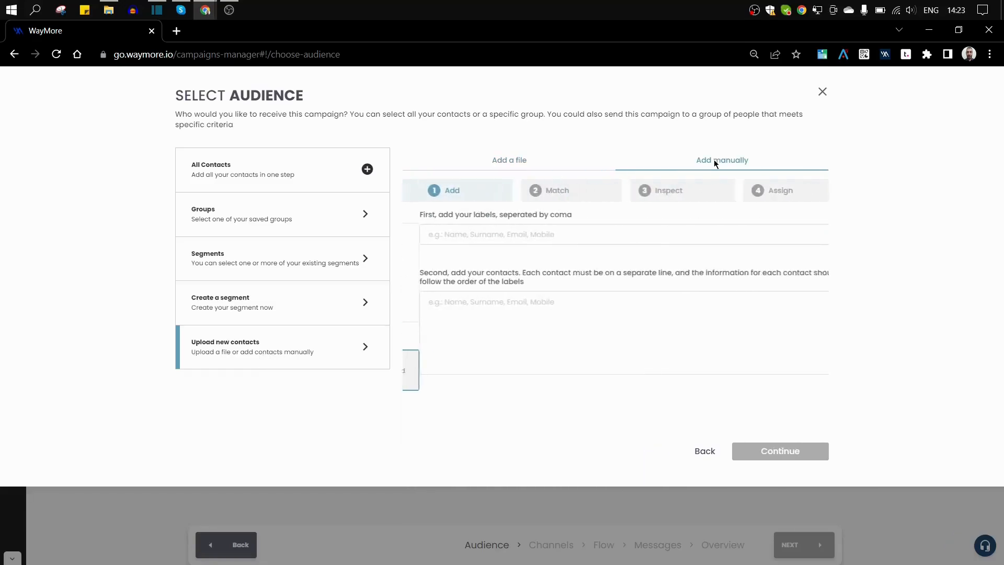
{"action": "left_click", "coordinate": [456, 237]}
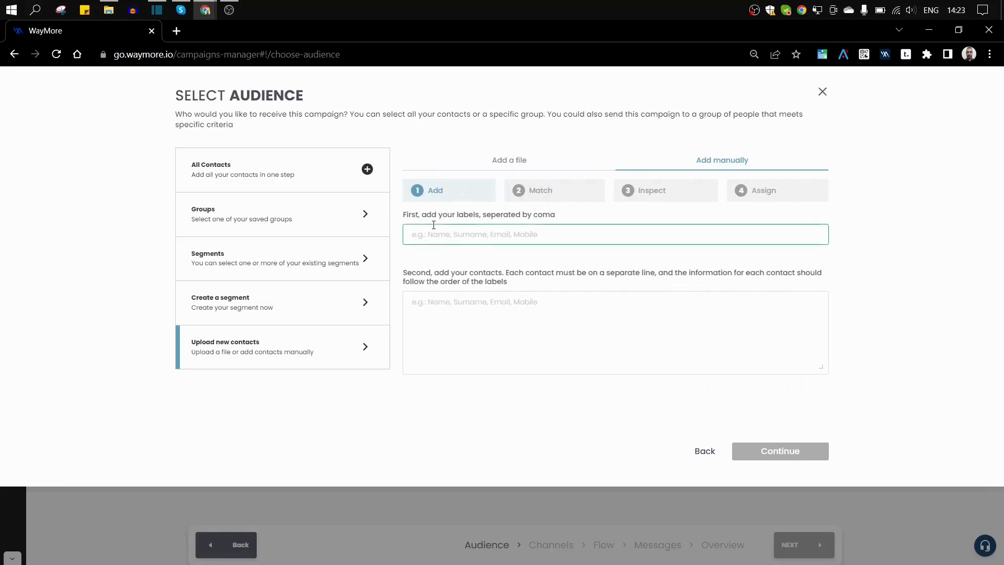
{"action": "left_click", "coordinate": [487, 236]}
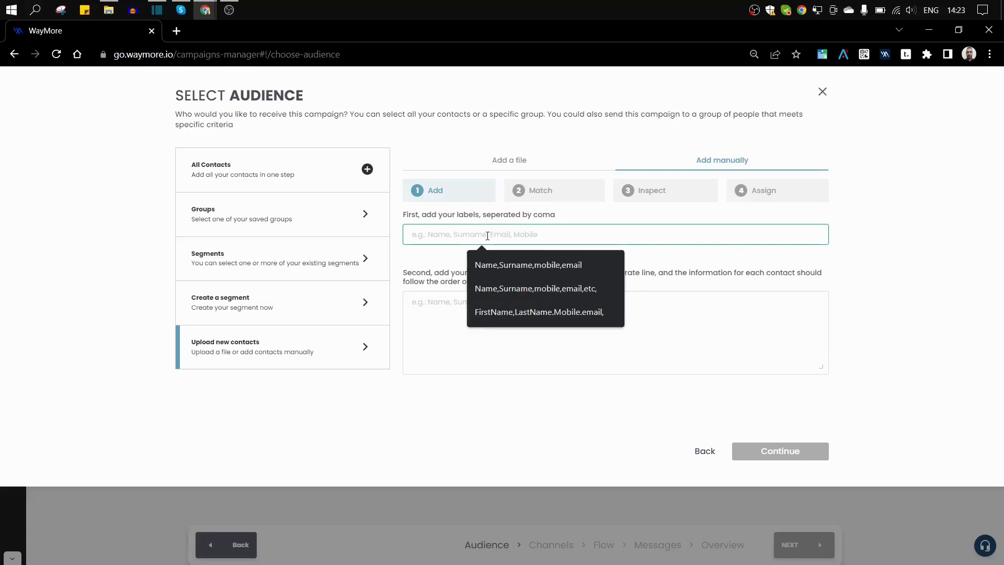
{"action": "type", "text": "Nam"}
{"action": "key", "text": "BackSpace"}
{"action": "key", "text": "BackSpace"}
{"action": "key", "text": "BackSpace"}
{"action": "type", "text": "Last Name"}
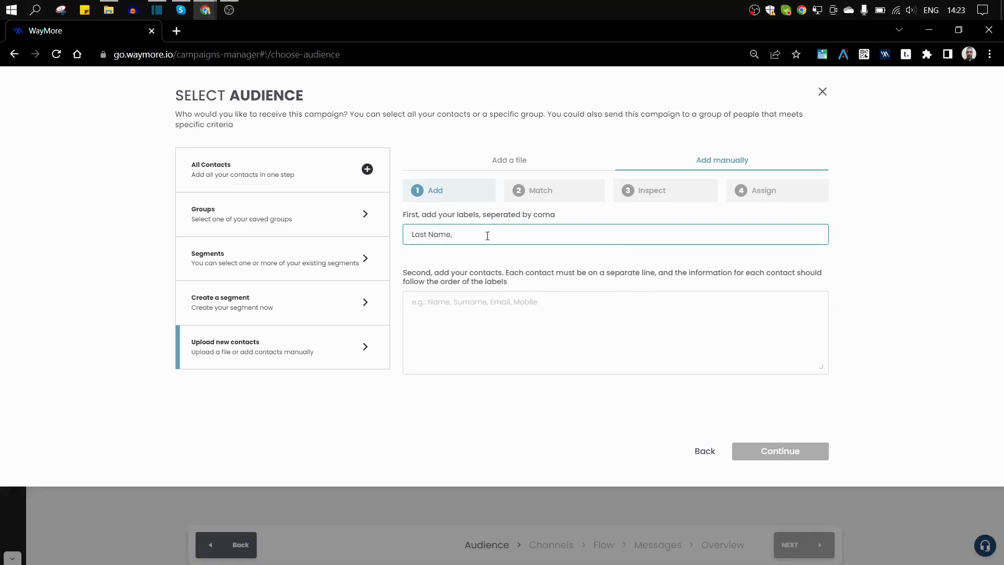
{"action": "type", "text": ",First Name,mobile,email,"}
Type one contact's last name, first name, mobile number and e-mail in the contacts box.
{"action": "left_click", "coordinate": [474, 309]}
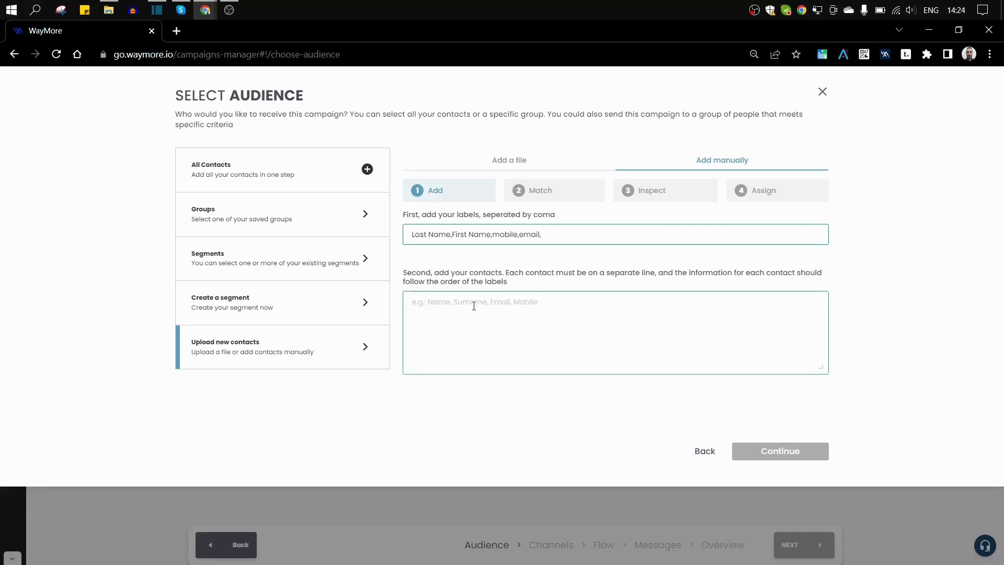
{"action": "left_click", "coordinate": [471, 301]}
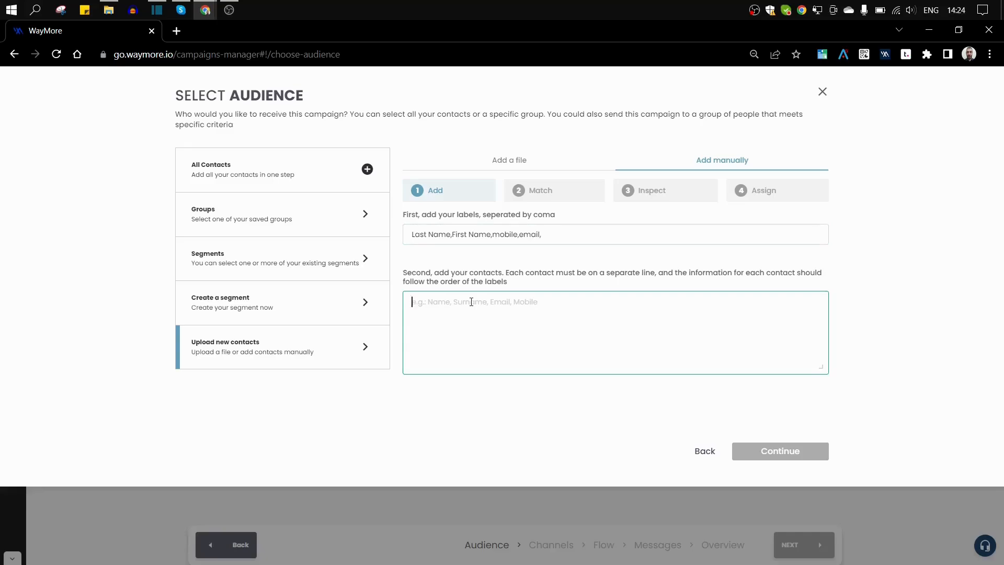
{"action": "type", "text": "Joh"}
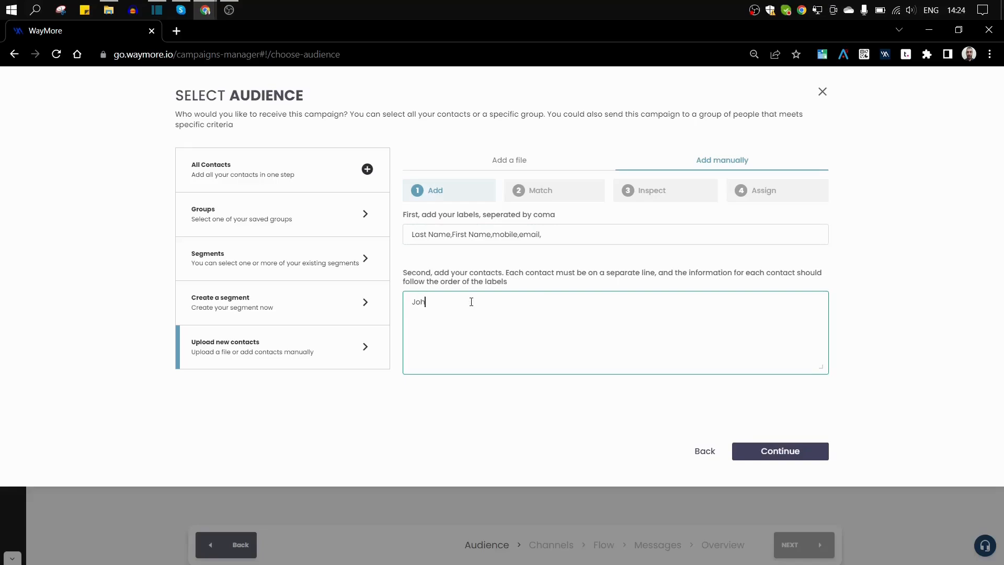
{"action": "type", "text": "n,Smith,"}
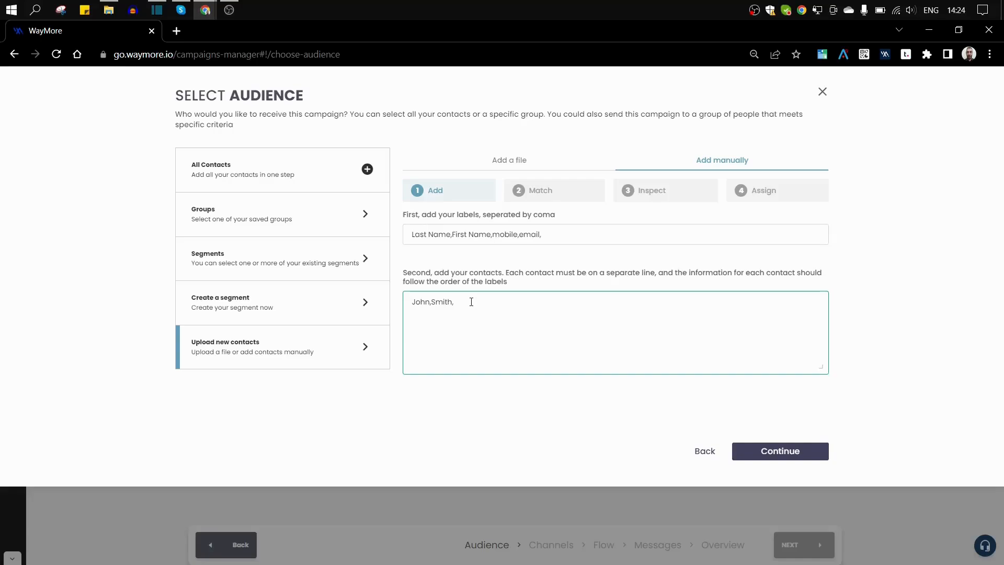
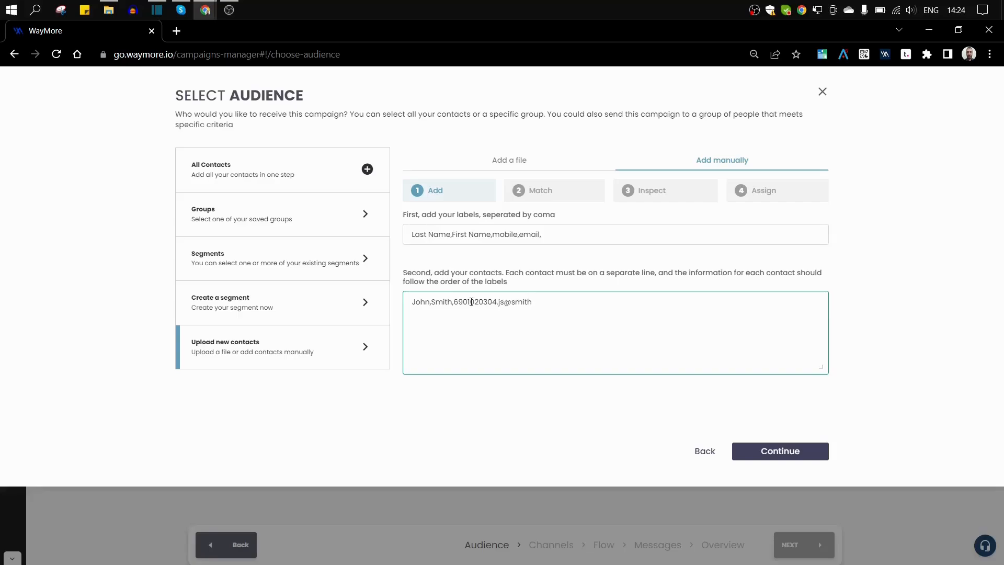
Add All Contacts as the audience, selecting all 21 recipients.
{"action": "left_click", "coordinate": [214, 169]}
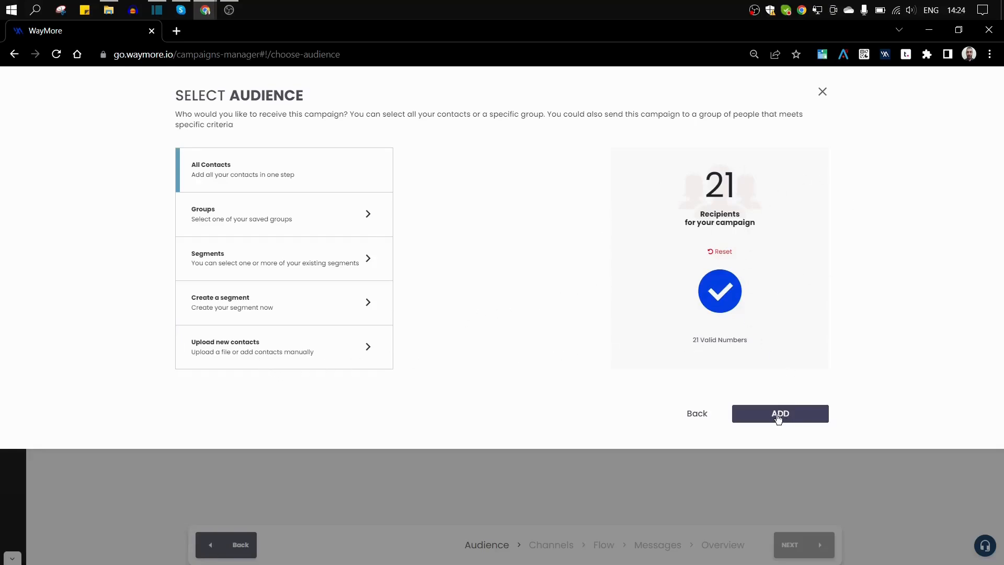
{"action": "left_click", "coordinate": [752, 419]}
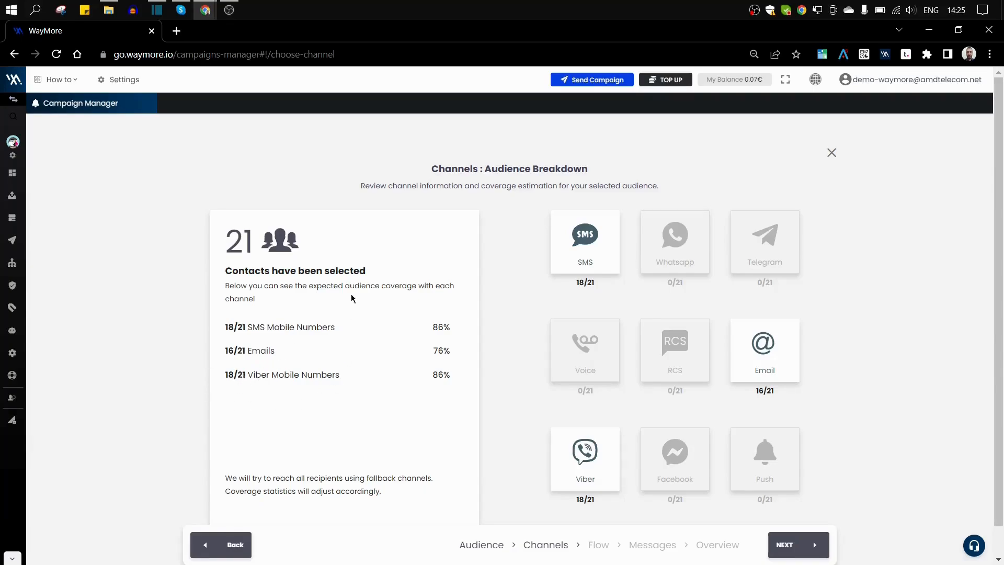
Review the SMS, email and Viber coverage of the 21 contacts and continue to the Flow step.
{"action": "scroll", "coordinate": [398, 326], "scroll_direction": "down", "scroll_amount": 1}
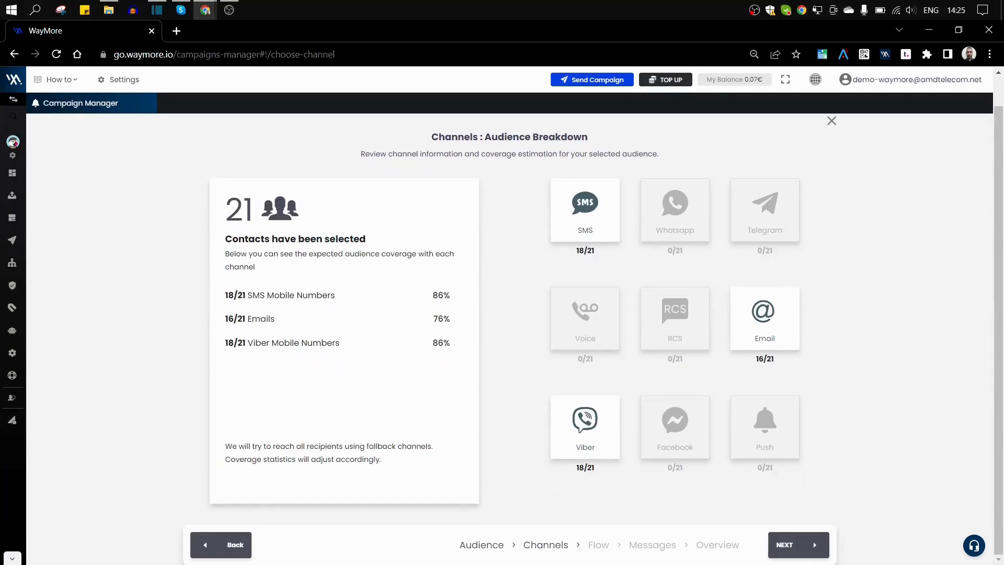
{"action": "left_click", "coordinate": [791, 546]}
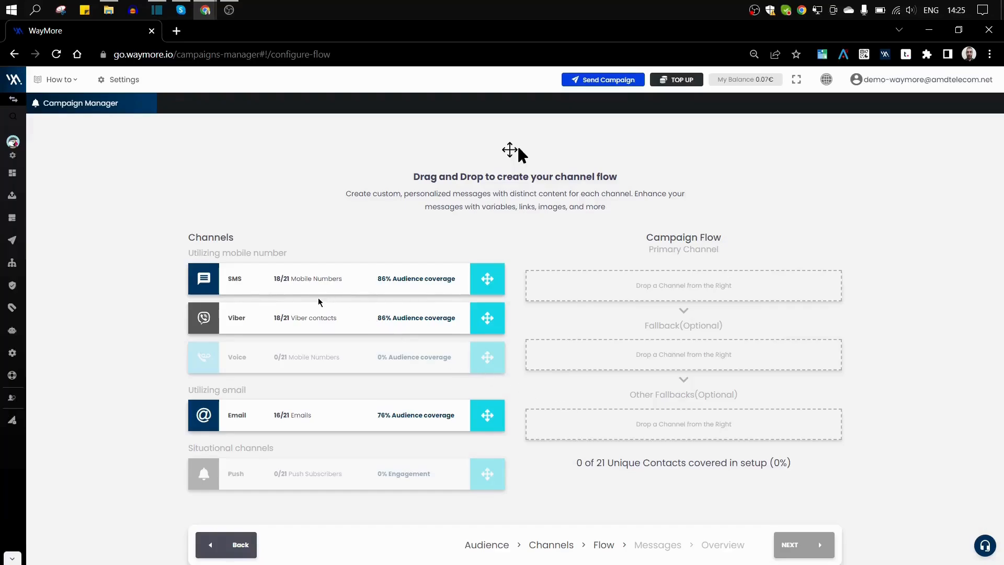
{"action": "left_click_drag", "start_coordinate": [254, 292], "coordinate": [624, 300]}
{"action": "left_click_drag", "start_coordinate": [277, 320], "coordinate": [606, 360]}
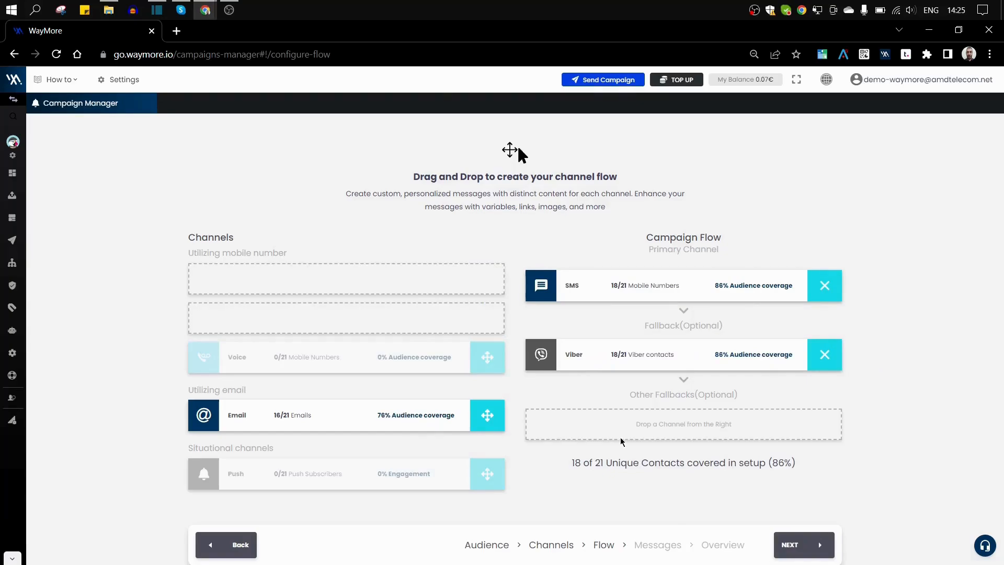
{"action": "left_click_drag", "start_coordinate": [606, 361], "coordinate": [268, 310]}
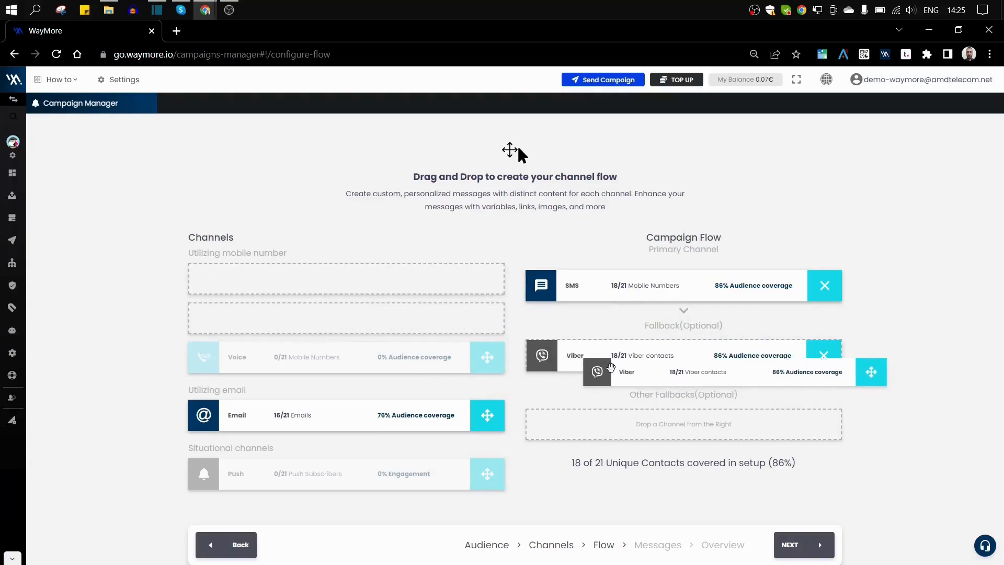
{"action": "left_click_drag", "start_coordinate": [291, 421], "coordinate": [621, 424]}
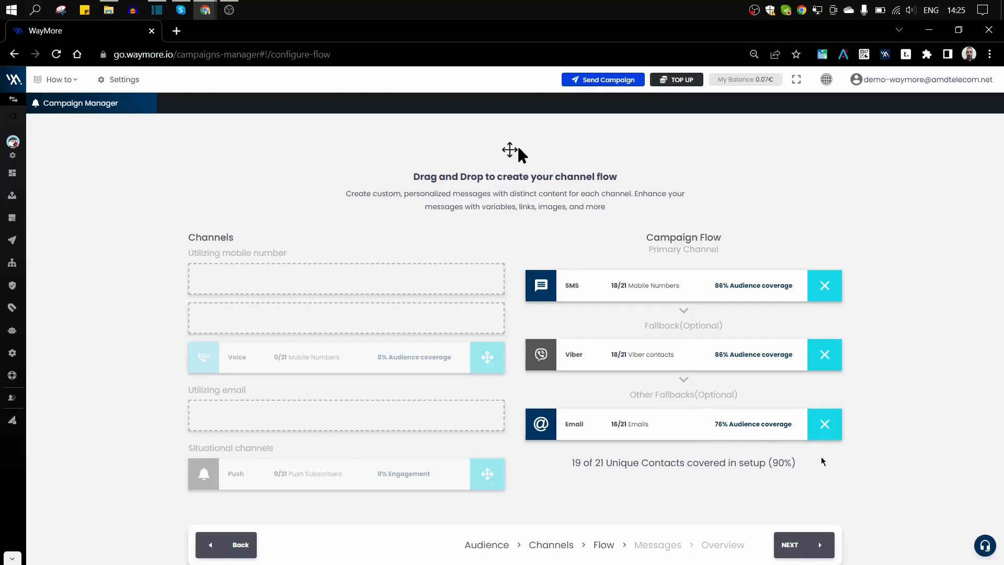
{"action": "left_click", "coordinate": [825, 423]}
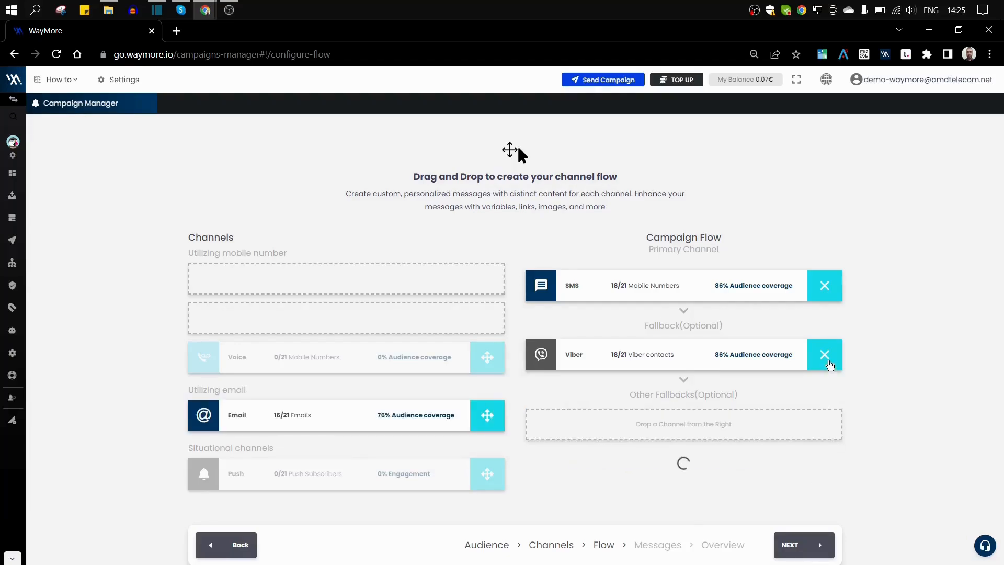
{"action": "left_click", "coordinate": [827, 359]}
{"action": "left_click", "coordinate": [823, 288]}
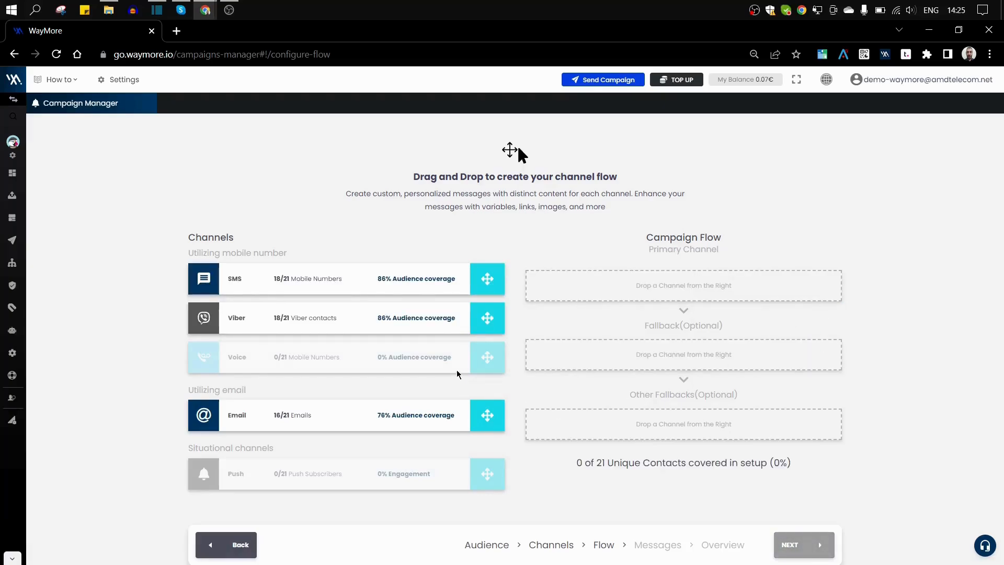
Try a flow with Email as primary, Viber as fallback and SMS as further fallback.
{"action": "left_click_drag", "start_coordinate": [318, 418], "coordinate": [648, 285]}
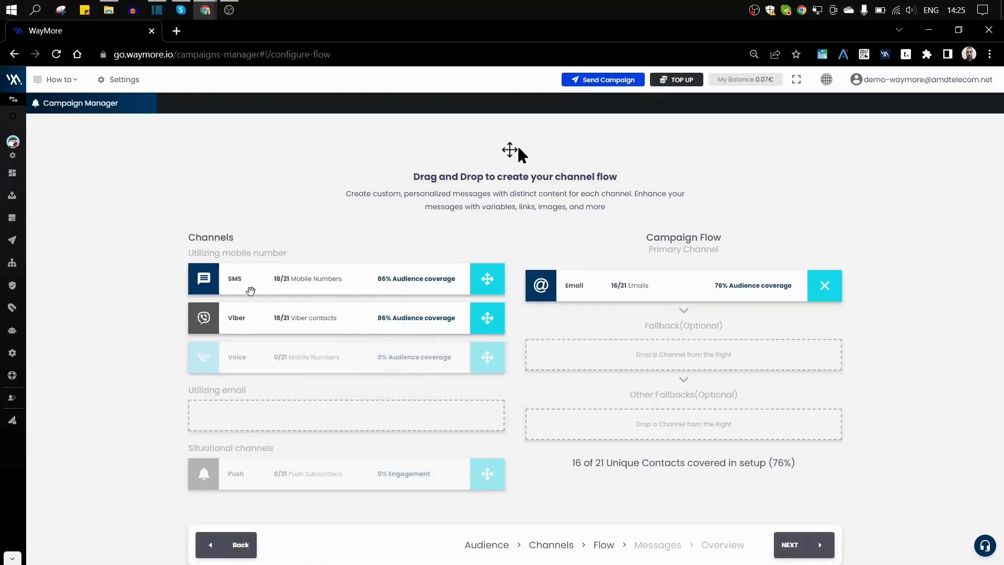
{"action": "left_click_drag", "start_coordinate": [238, 320], "coordinate": [575, 363]}
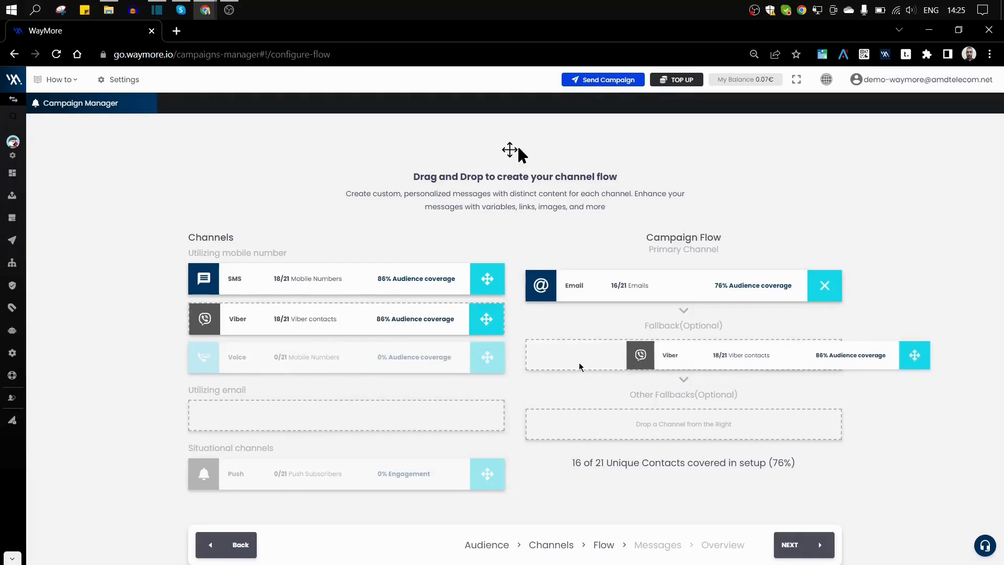
{"action": "left_click_drag", "start_coordinate": [290, 275], "coordinate": [637, 433]}
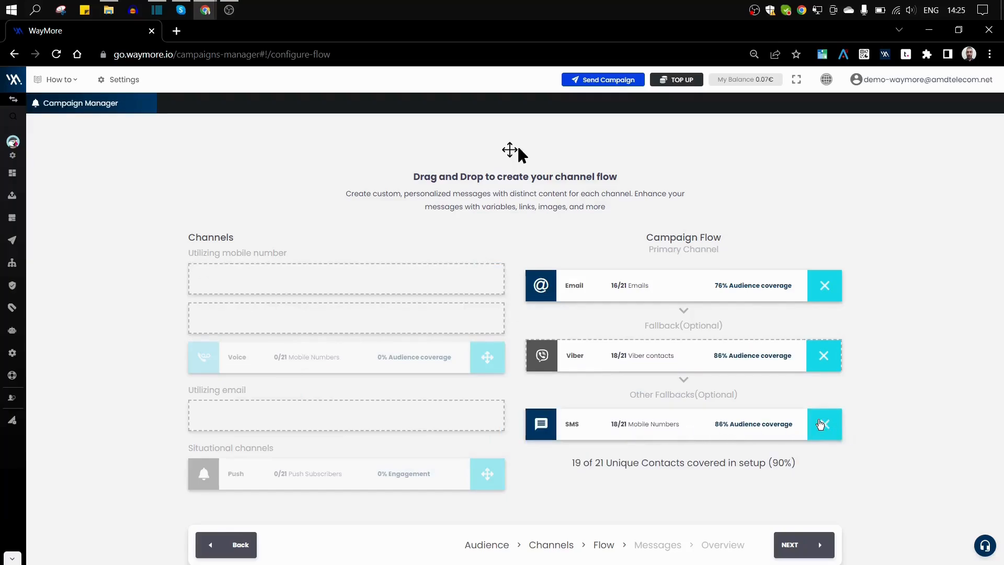
Clear that flow, make SMS the sole primary channel, and continue to the content step.
{"action": "left_click", "coordinate": [823, 424]}
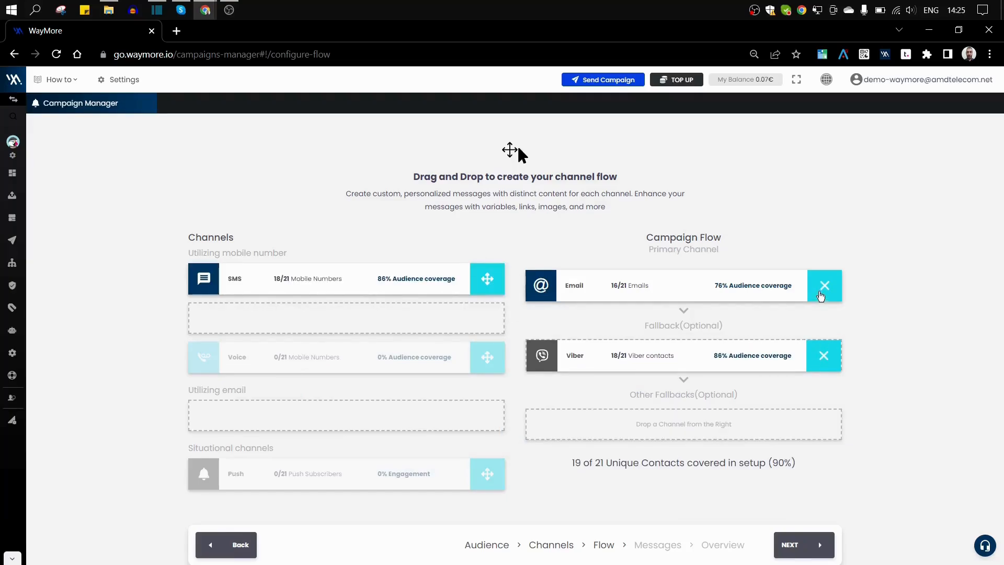
{"action": "left_click", "coordinate": [824, 286]}
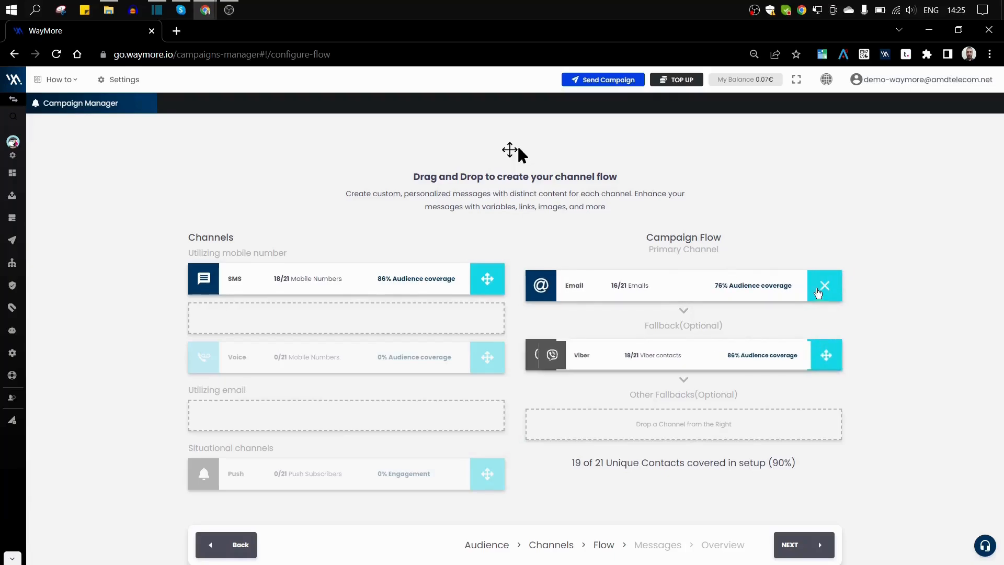
{"action": "left_click", "coordinate": [826, 354]}
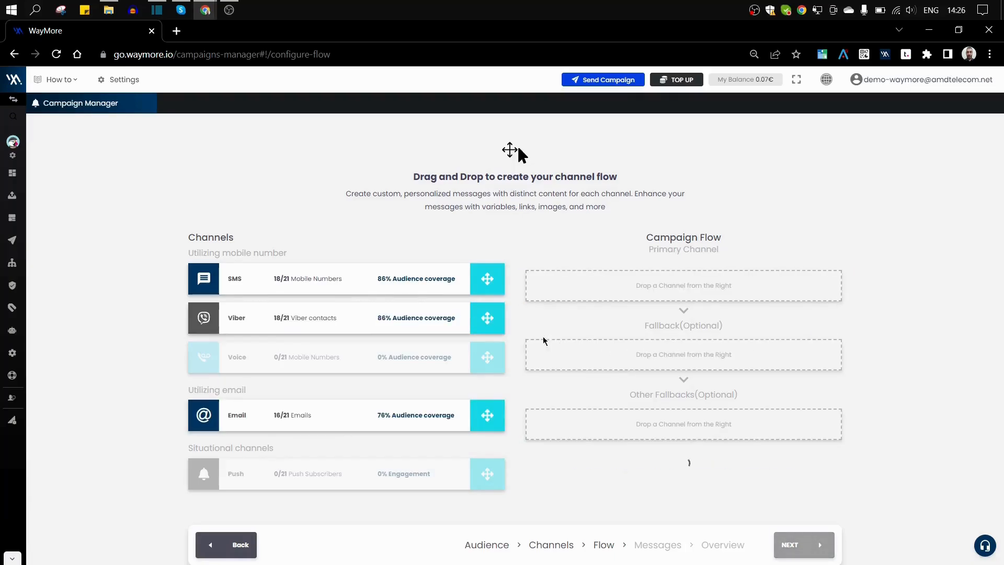
{"action": "left_click_drag", "start_coordinate": [275, 284], "coordinate": [662, 329]}
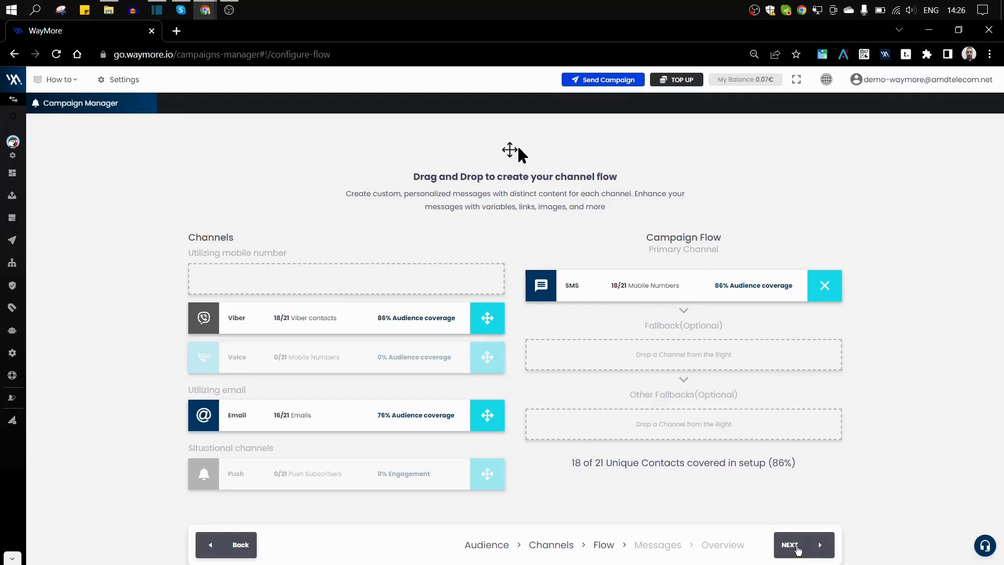
{"action": "left_click", "coordinate": [797, 547]}
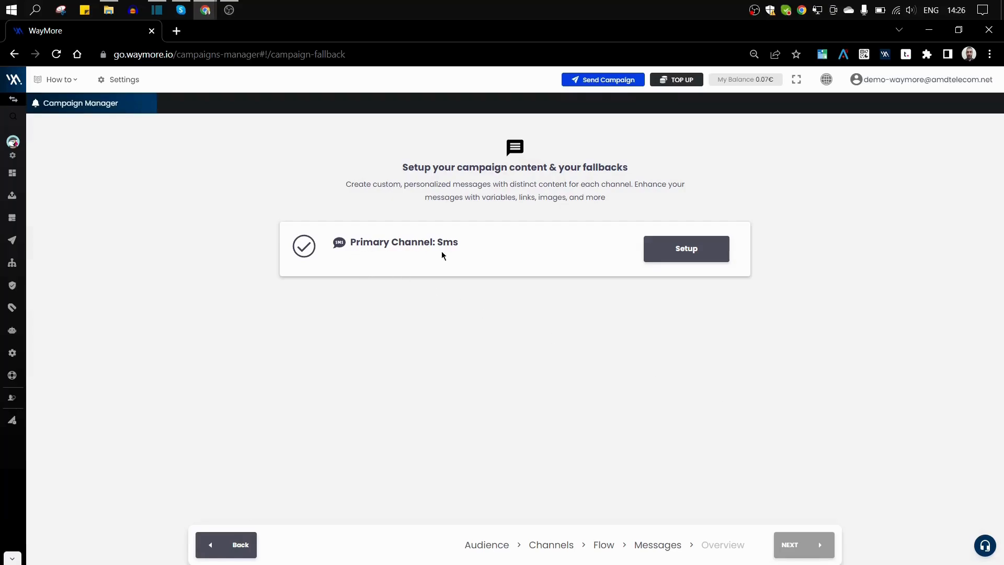
Set the SMS sender to the custom sender ID WayMore and switch Shorten URLs off.
{"action": "left_click", "coordinate": [661, 251]}
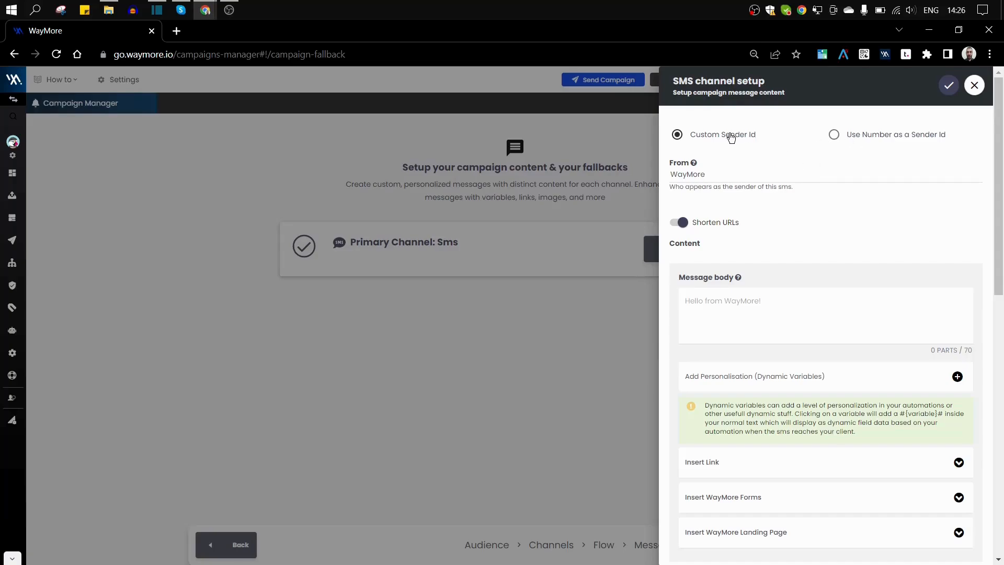
{"action": "left_click_drag", "start_coordinate": [707, 175], "coordinate": [653, 183]}
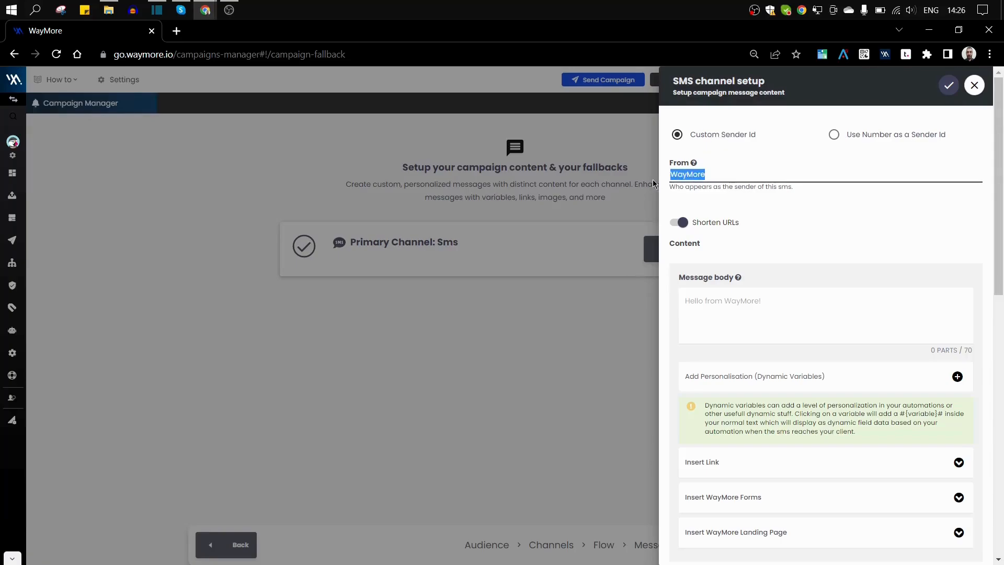
{"action": "left_click", "coordinate": [834, 135]}
{"action": "left_click", "coordinate": [689, 177]}
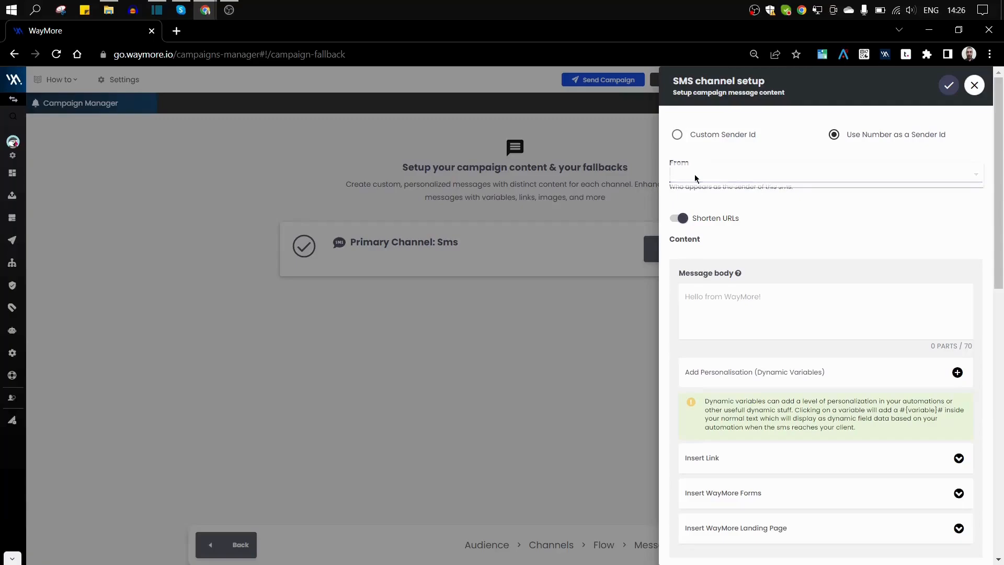
{"action": "left_click", "coordinate": [685, 179]}
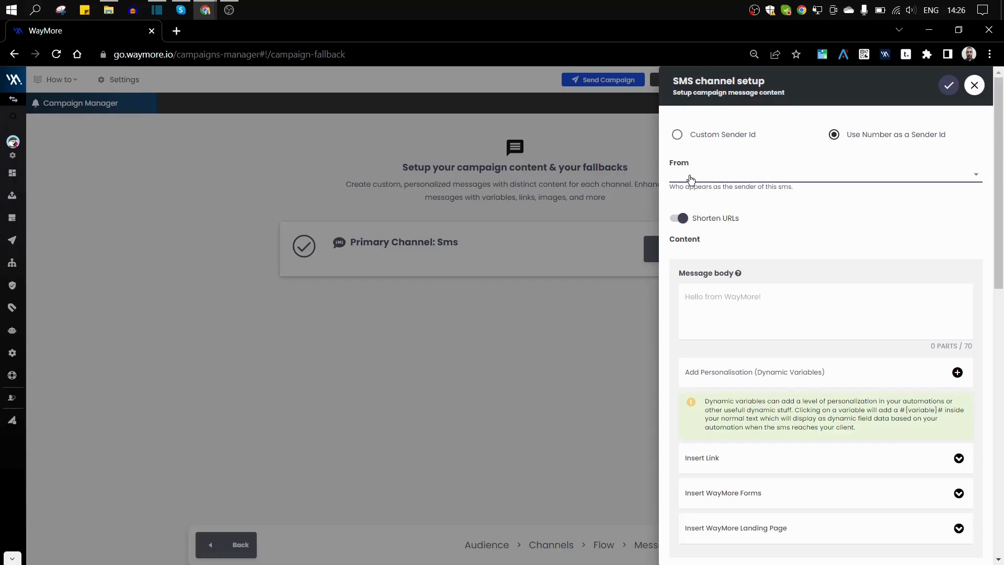
{"action": "left_click", "coordinate": [677, 135]}
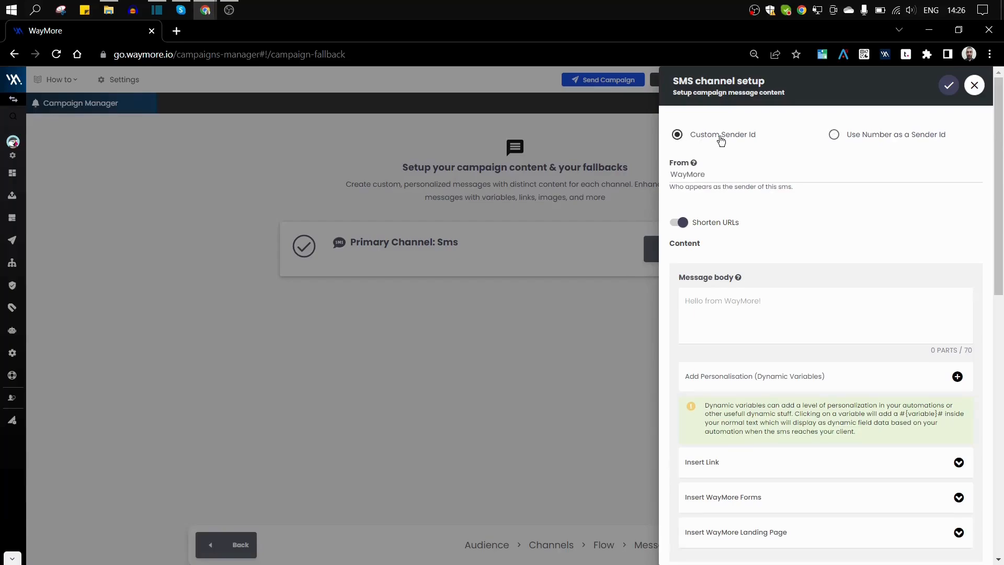
{"action": "double_click", "coordinate": [685, 175]}
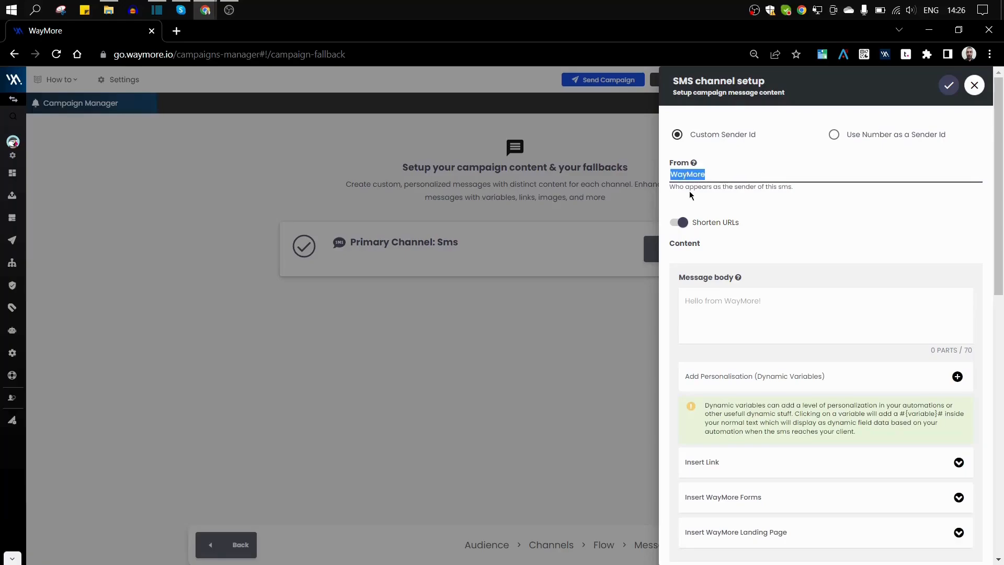
{"action": "left_click", "coordinate": [689, 192]}
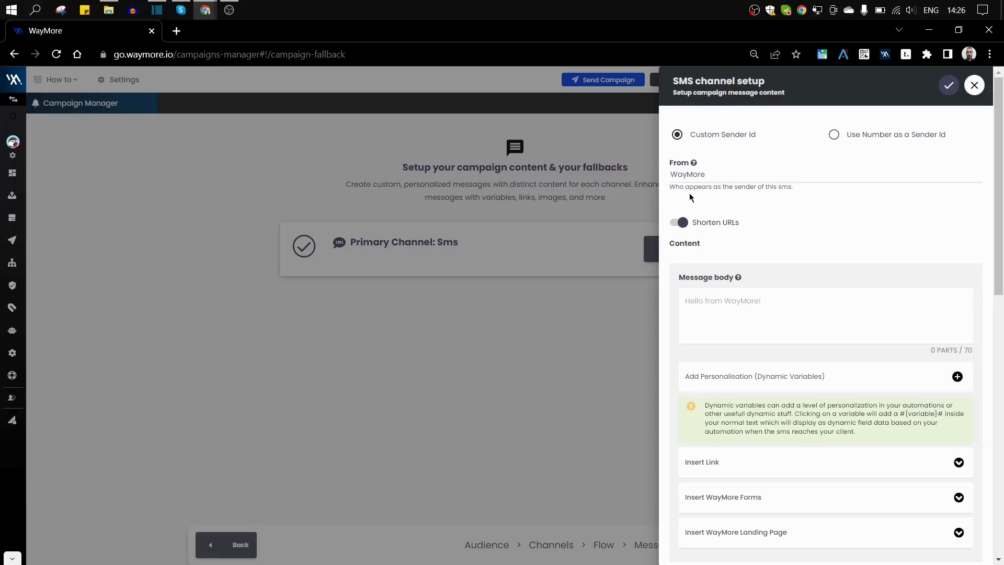
{"action": "left_click", "coordinate": [682, 220]}
{"action": "left_click", "coordinate": [704, 225]}
Make sure Shorten URLs ends up switched off.
{"action": "left_click", "coordinate": [683, 222]}
{"action": "left_click", "coordinate": [684, 222]}
{"action": "left_click", "coordinate": [683, 222]}
Write 'Hello #{firstName}# !' in the message body using the firstName contact field.
{"action": "left_click", "coordinate": [710, 297]}
{"action": "type", "text": "H"}
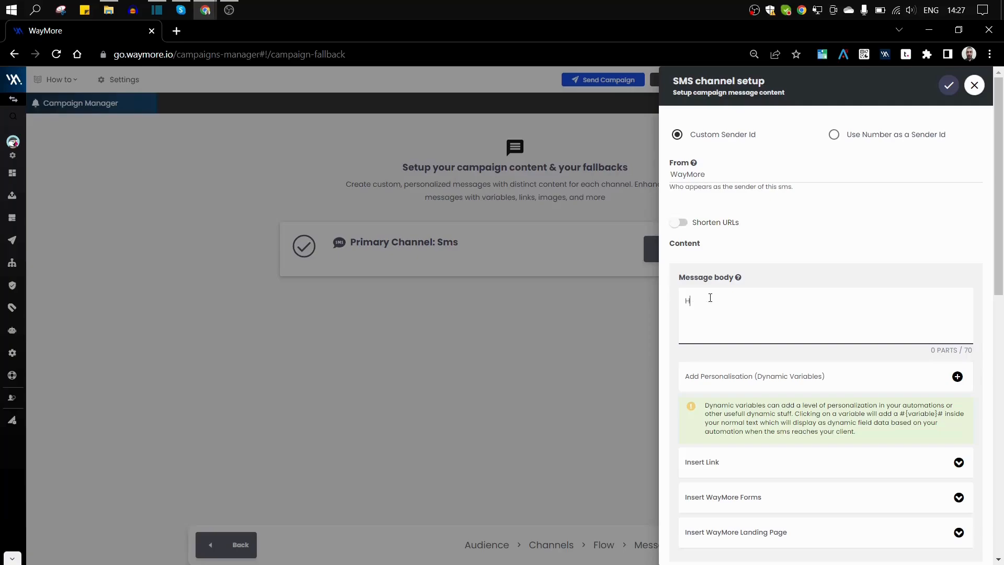
{"action": "type", "text": "ello !"}
{"action": "left_click", "coordinate": [957, 376]}
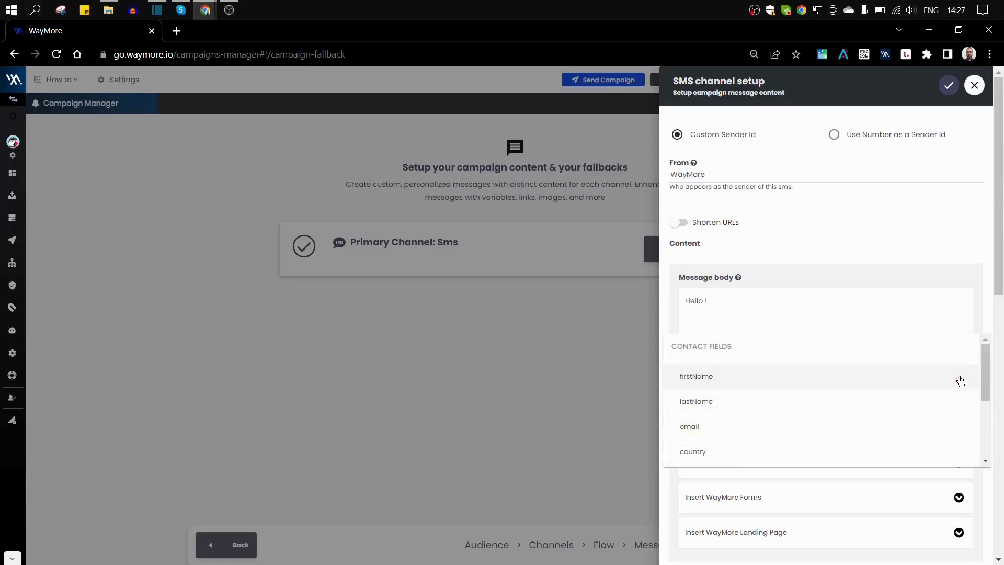
{"action": "scroll", "coordinate": [755, 388], "scroll_direction": "down", "scroll_amount": 5}
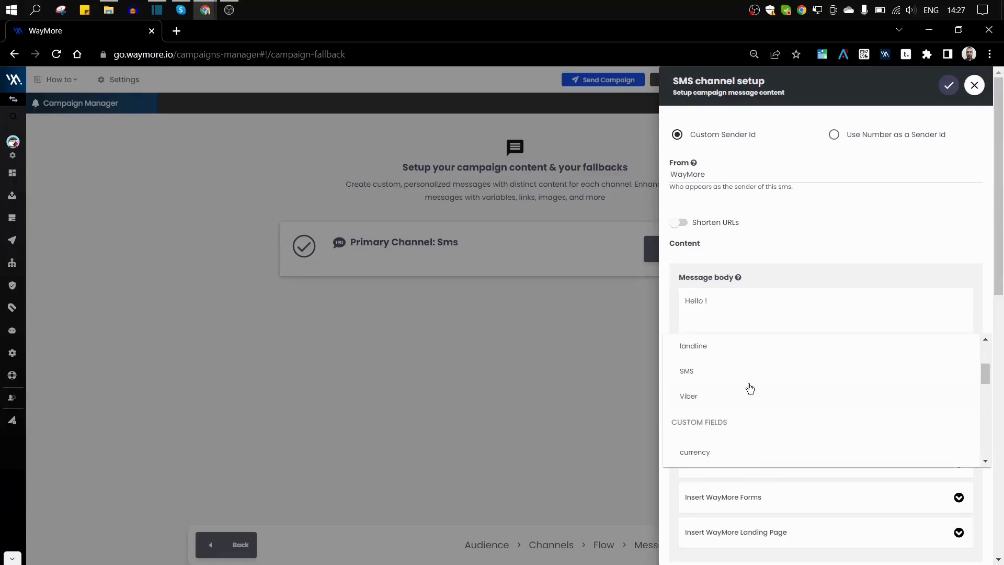
{"action": "scroll", "coordinate": [739, 435], "scroll_direction": "up", "scroll_amount": 5}
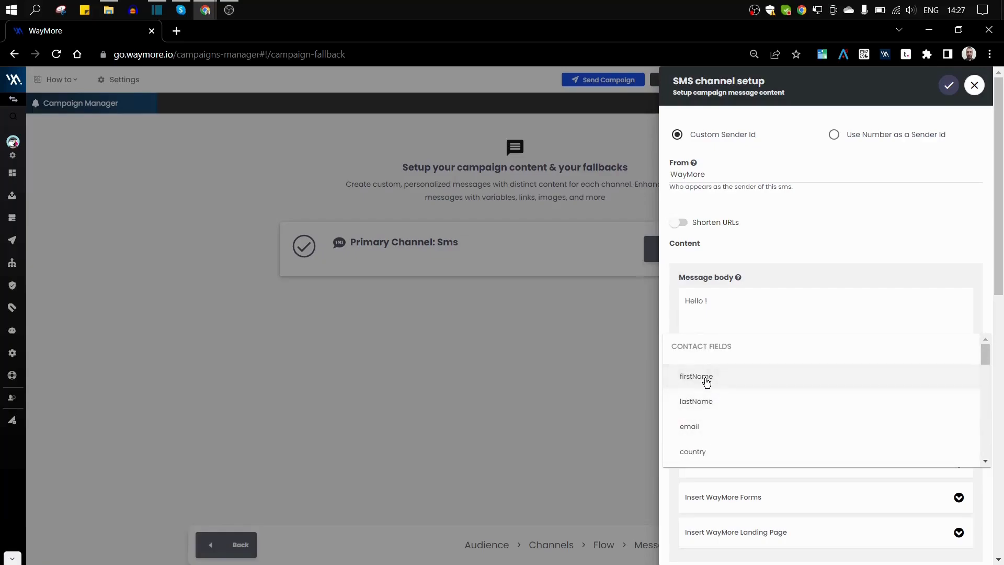
{"action": "left_click", "coordinate": [710, 377]}
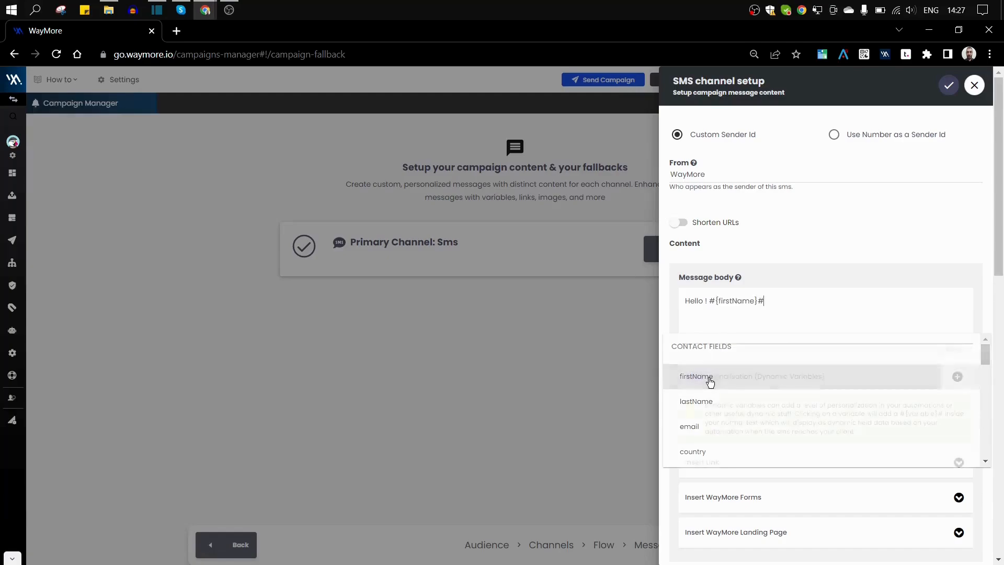
{"action": "key", "text": "BackSpace"}
{"action": "key", "text": "BackSpace"}
{"action": "key", "text": "BackSpace"}
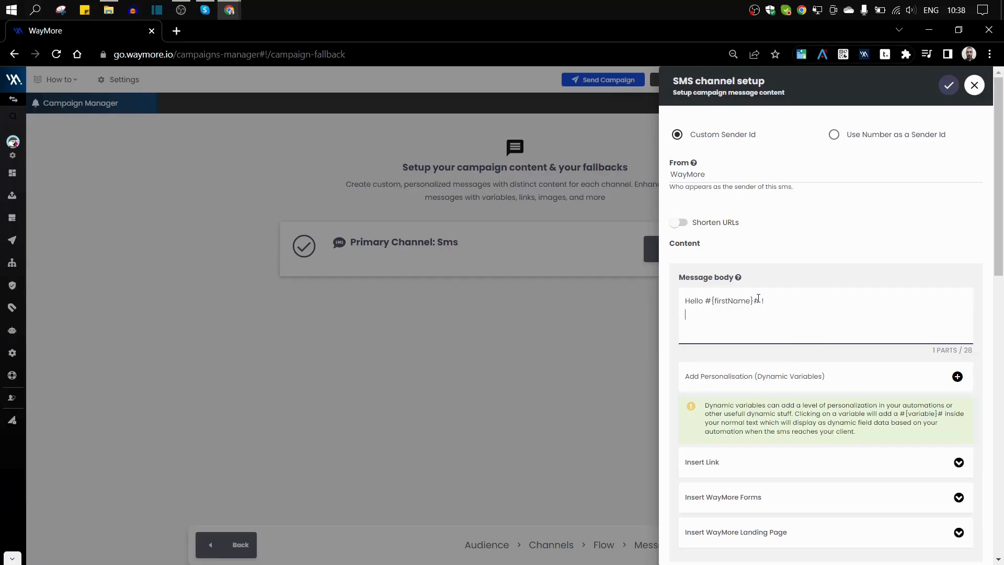
{"action": "left_click", "coordinate": [678, 222]}
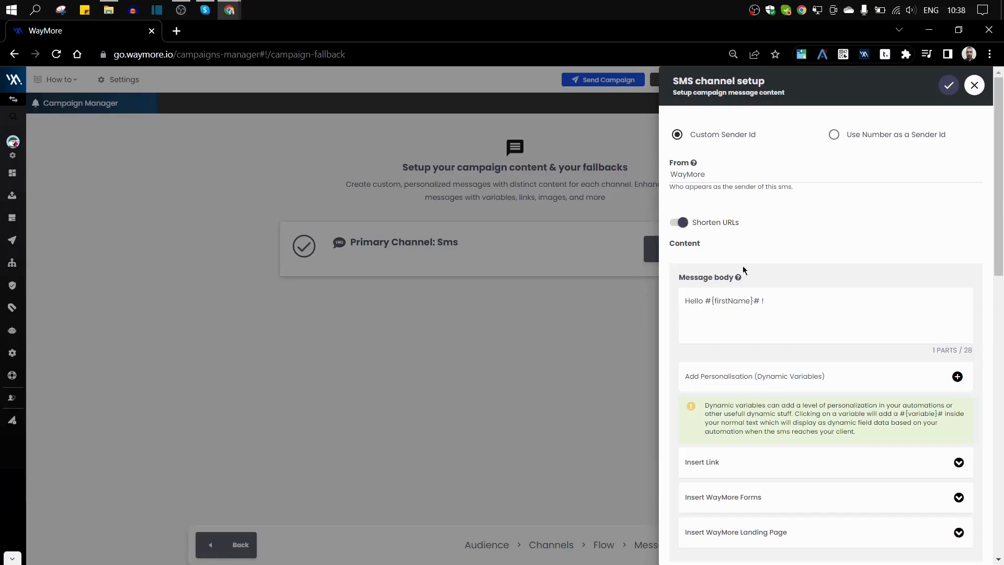
{"action": "left_click", "coordinate": [733, 318]}
{"action": "scroll", "coordinate": [808, 335], "scroll_direction": "down", "scroll_amount": 1}
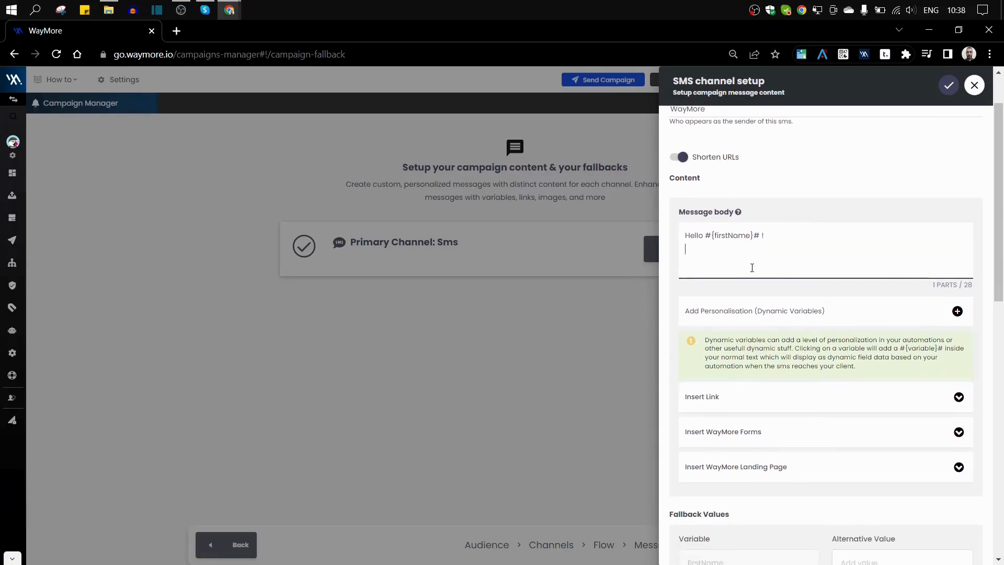
{"action": "scroll", "coordinate": [831, 320], "scroll_direction": "down", "scroll_amount": 2}
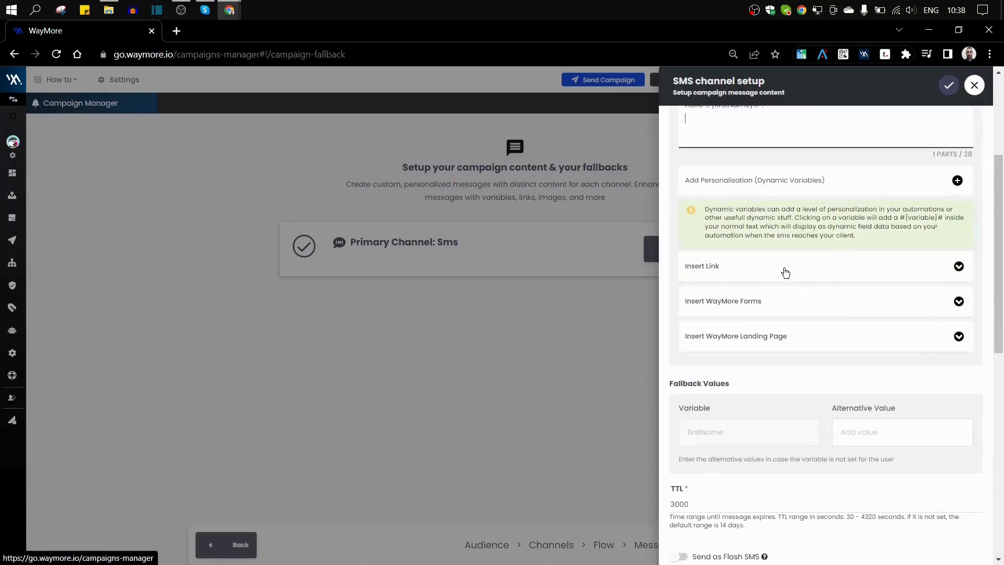
{"action": "left_click", "coordinate": [958, 266]}
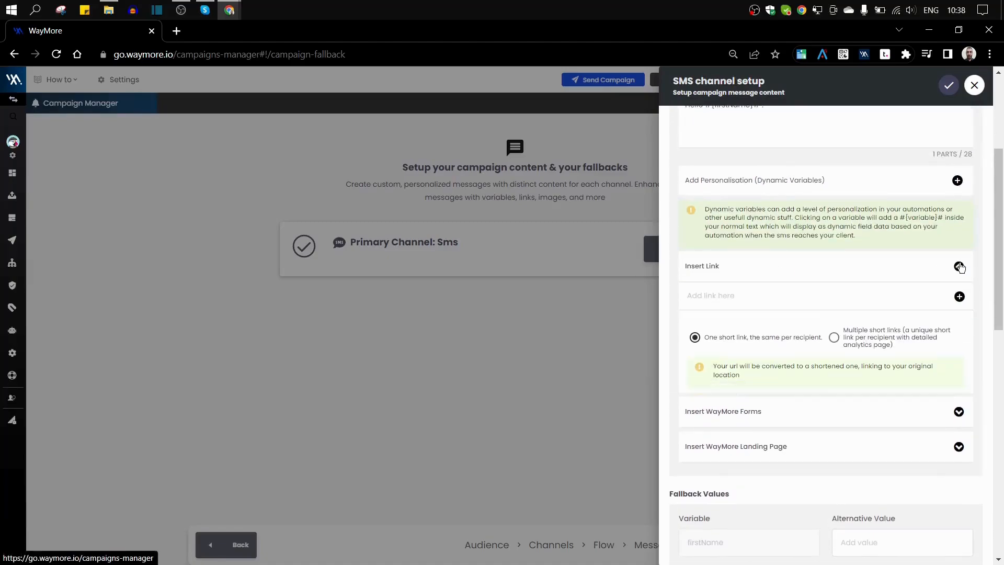
{"action": "scroll", "coordinate": [797, 272], "scroll_direction": "up", "scroll_amount": 1}
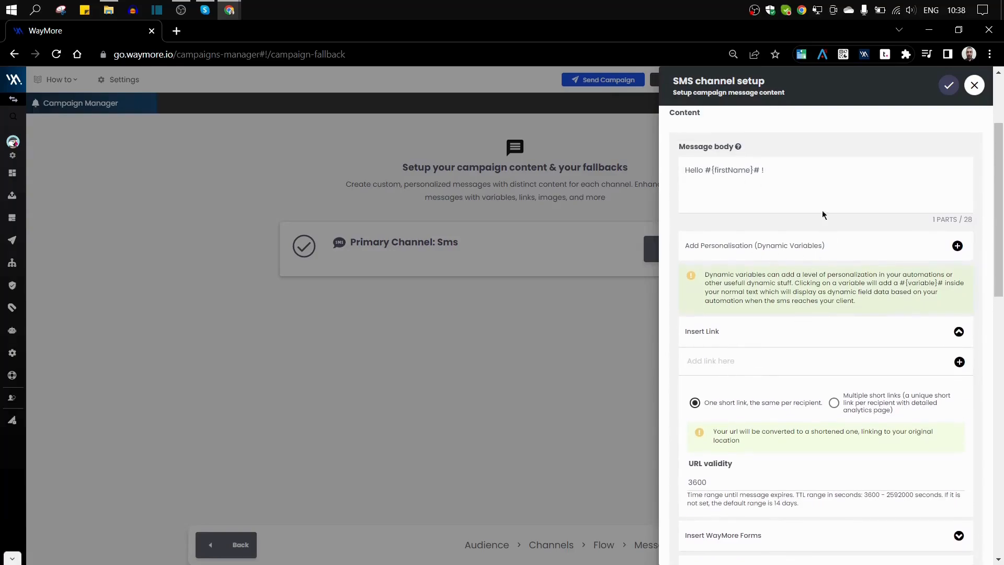
{"action": "left_click", "coordinate": [818, 363]}
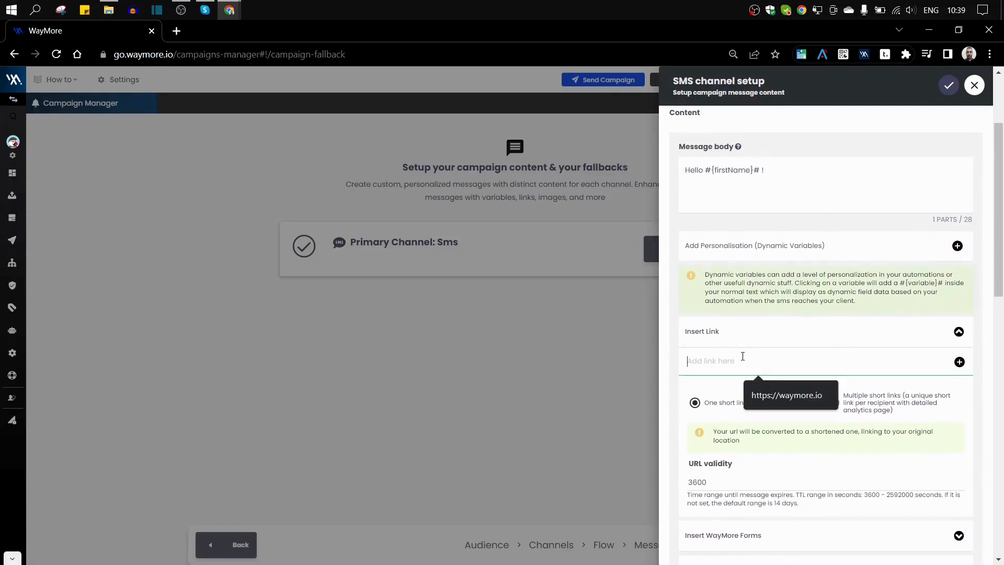
{"action": "left_click", "coordinate": [767, 396]}
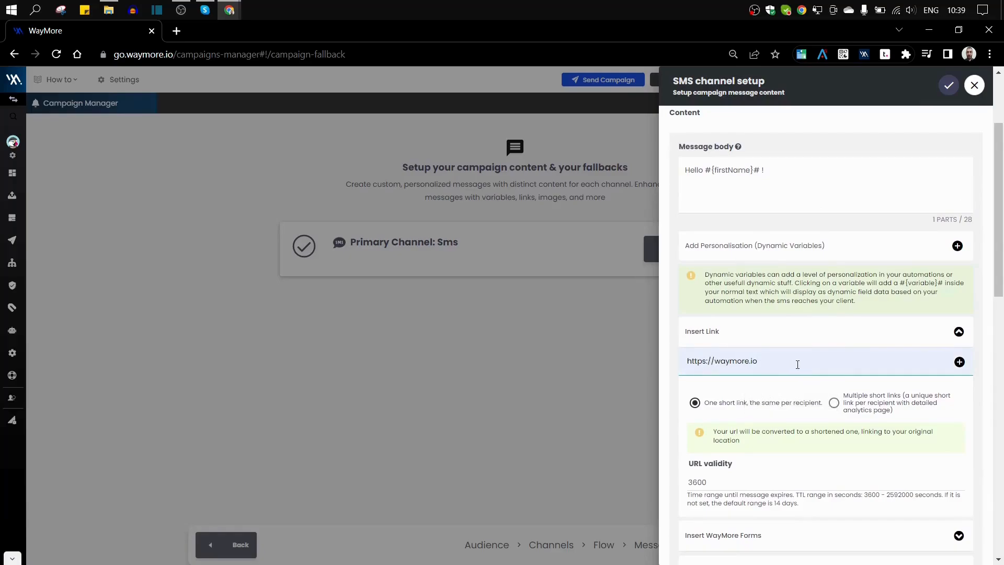
Try a unique short link per recipient, then keep one short link shared by everyone.
{"action": "scroll", "coordinate": [800, 360], "scroll_direction": "down", "scroll_amount": 1}
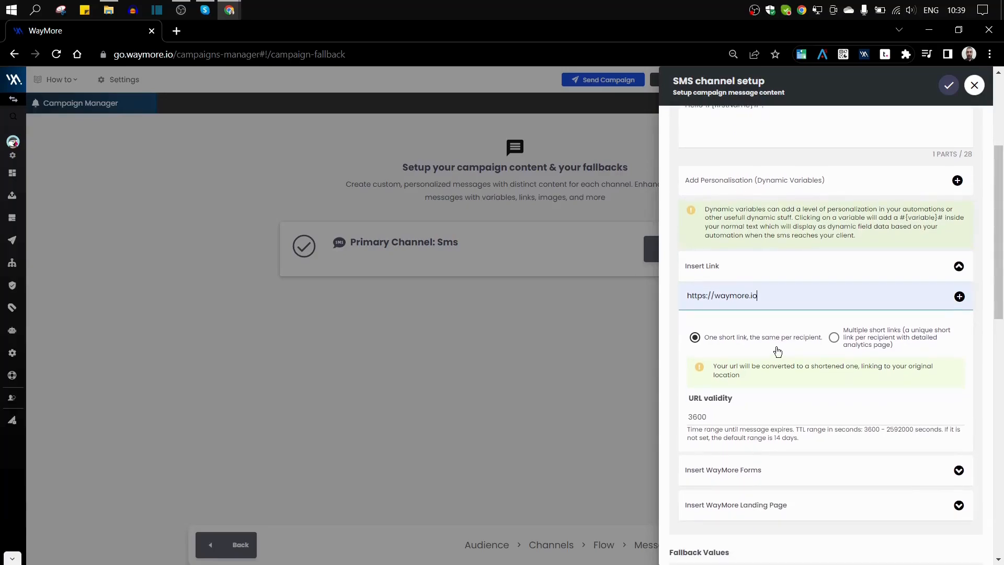
{"action": "left_click_drag", "start_coordinate": [760, 296], "coordinate": [634, 284]}
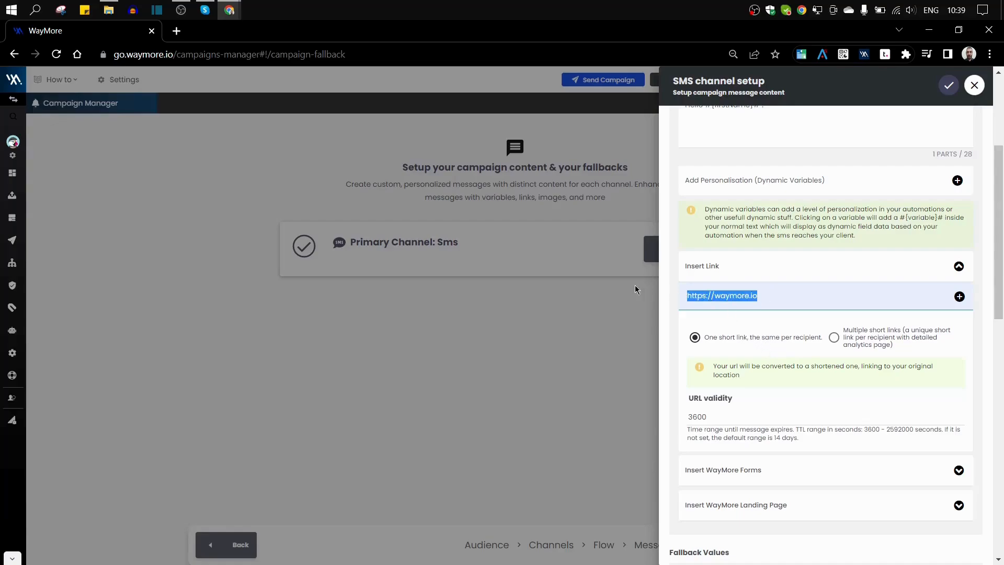
{"action": "left_click", "coordinate": [763, 295]}
{"action": "left_click_drag", "start_coordinate": [769, 296], "coordinate": [660, 296]}
{"action": "left_click", "coordinate": [785, 297]}
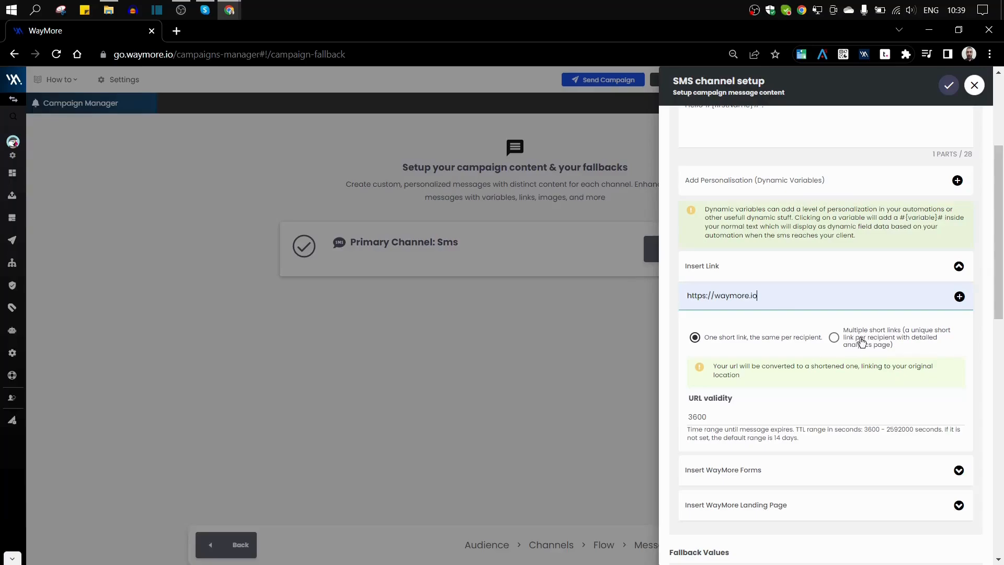
{"action": "left_click", "coordinate": [834, 338]}
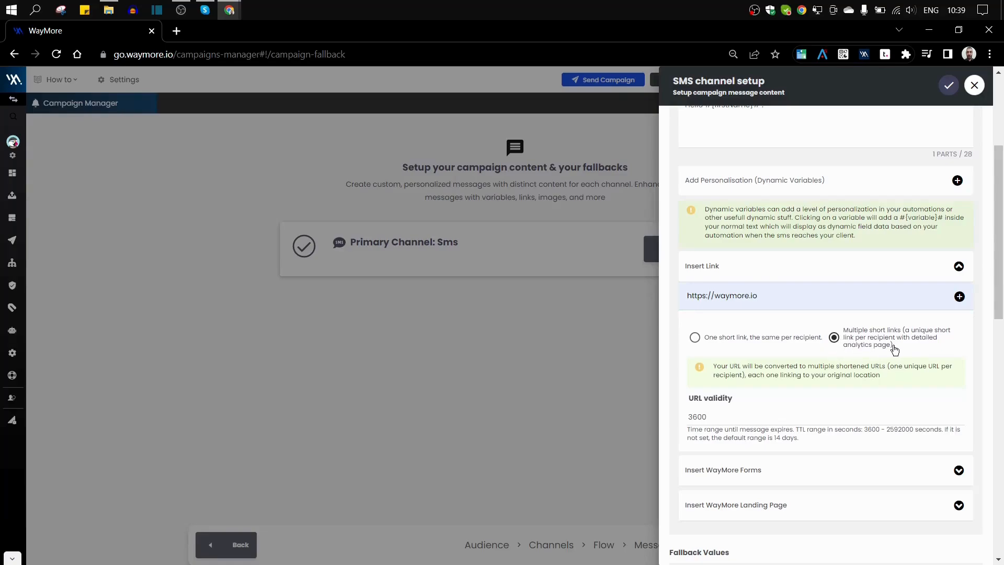
{"action": "left_click_drag", "start_coordinate": [775, 296], "coordinate": [675, 295]}
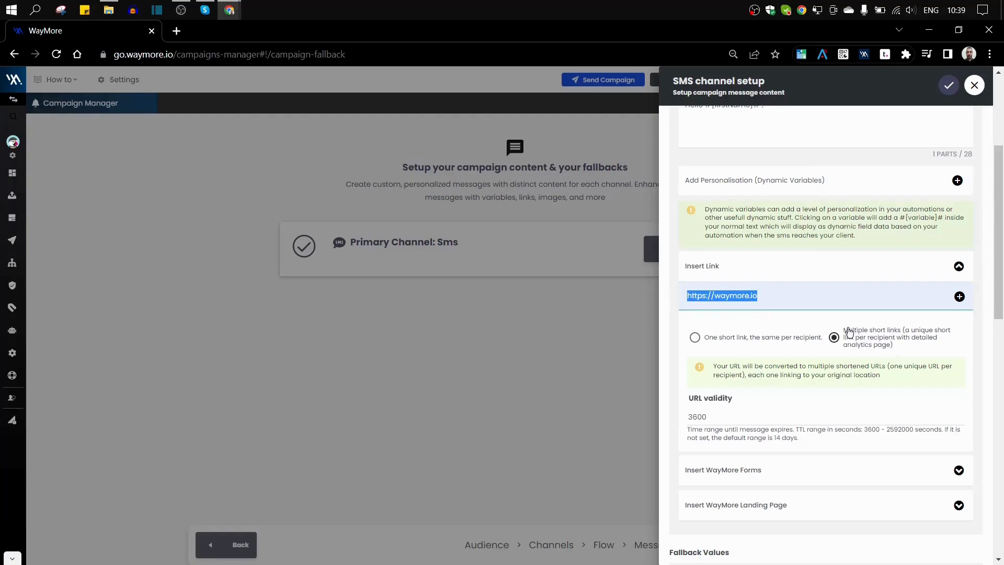
{"action": "left_click", "coordinate": [908, 347]}
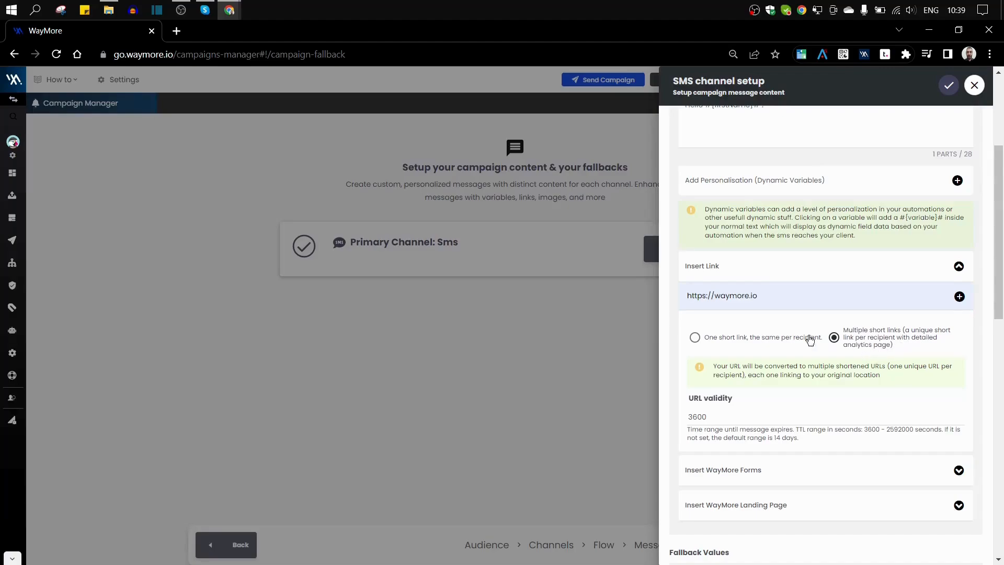
{"action": "left_click", "coordinate": [695, 337]}
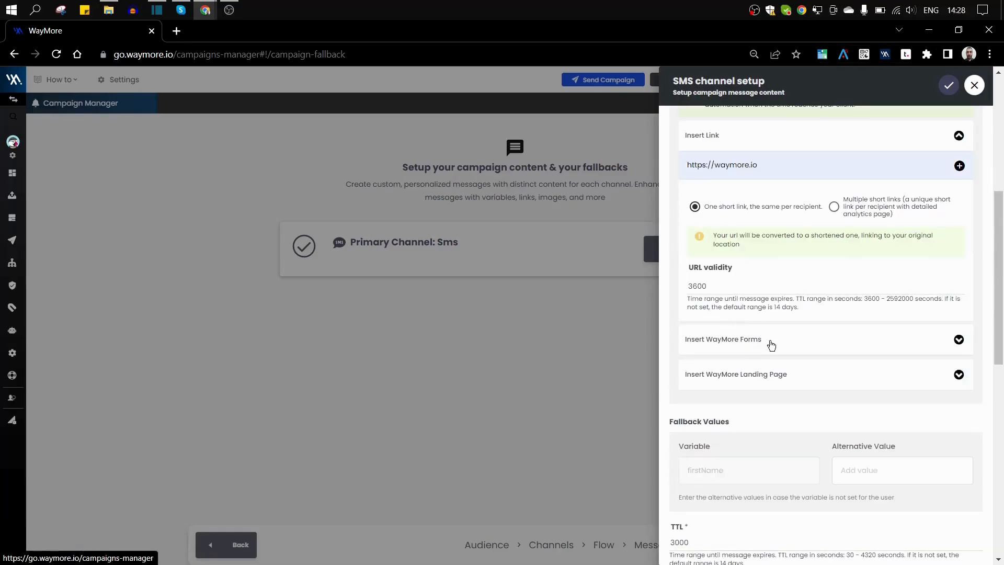
Check the WayMore forms and landing pages link sections, collapsing each afterwards.
{"action": "left_click", "coordinate": [958, 340]}
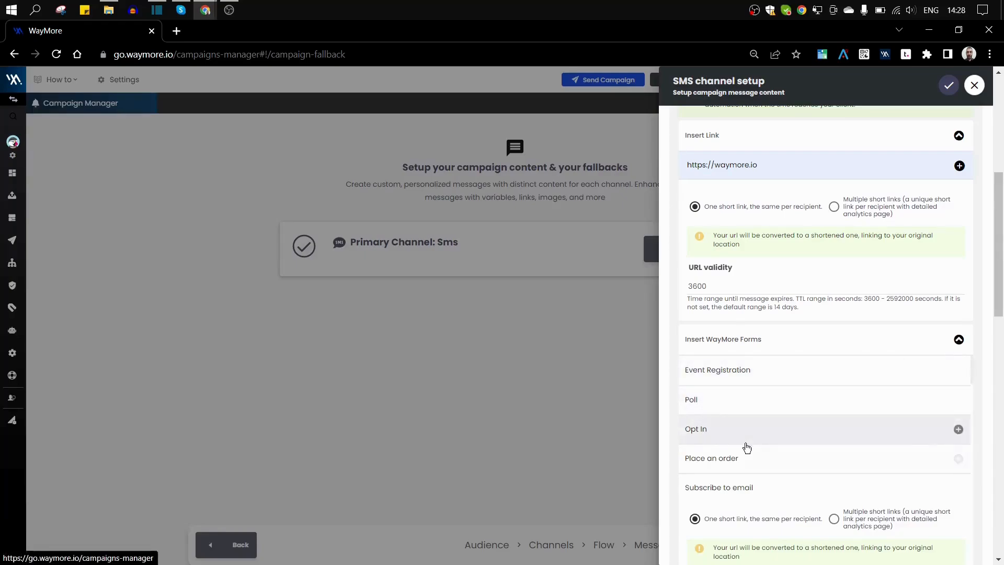
{"action": "left_click", "coordinate": [959, 340]}
{"action": "scroll", "coordinate": [940, 342], "scroll_direction": "down", "scroll_amount": 1}
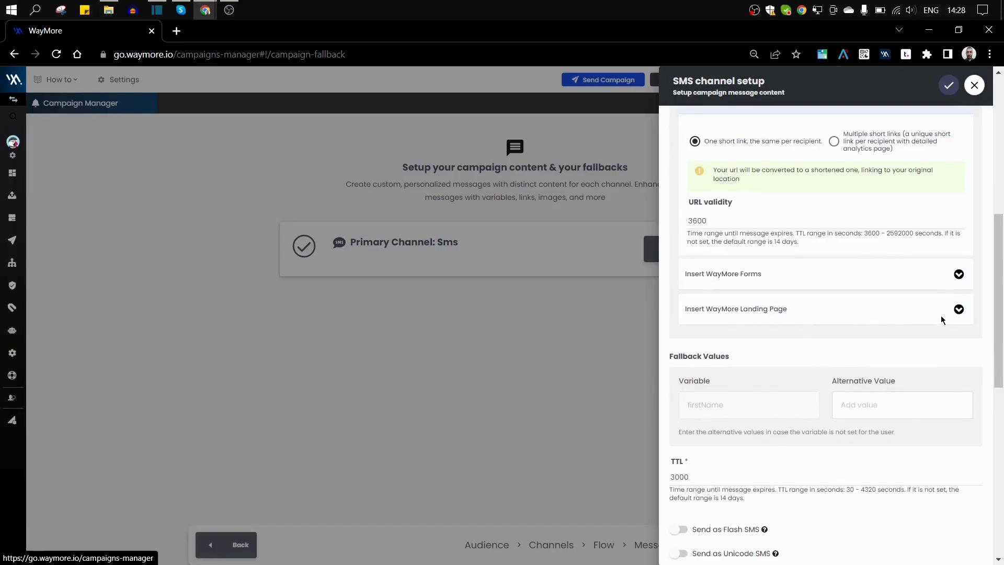
{"action": "left_click", "coordinate": [959, 309]}
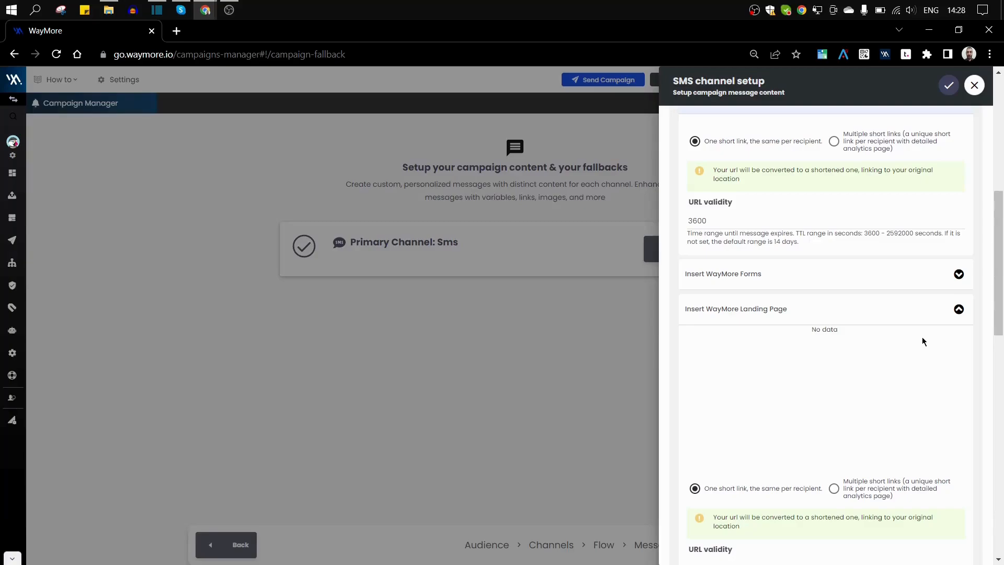
{"action": "scroll", "coordinate": [922, 341], "scroll_direction": "down", "scroll_amount": 1}
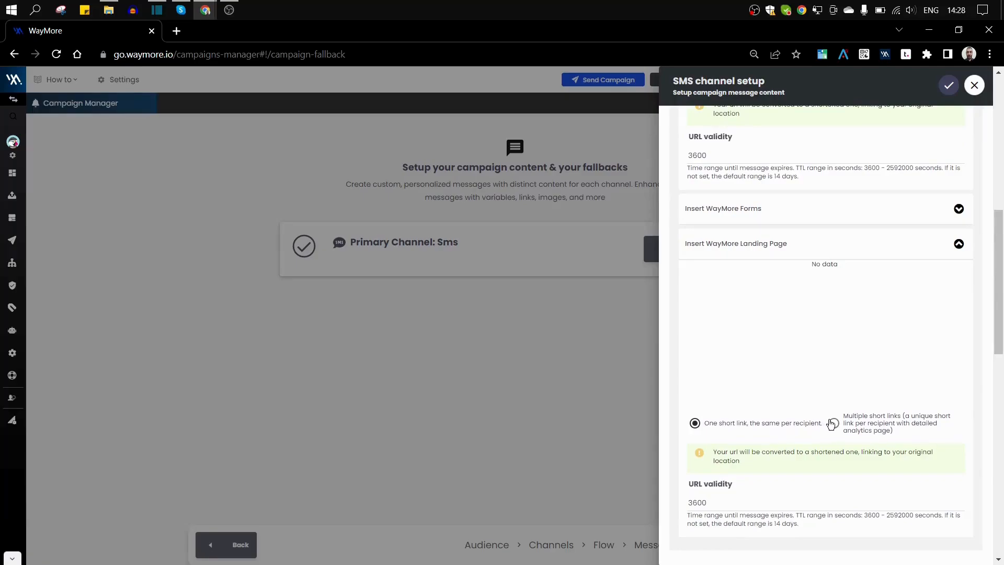
{"action": "left_click", "coordinate": [955, 248]}
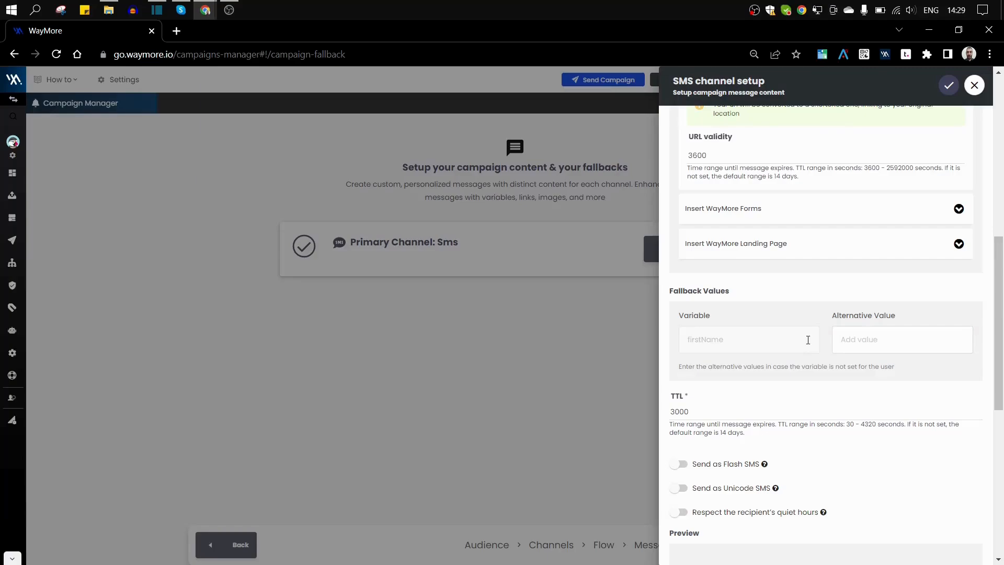
{"action": "scroll", "coordinate": [807, 340], "scroll_direction": "up", "scroll_amount": 6}
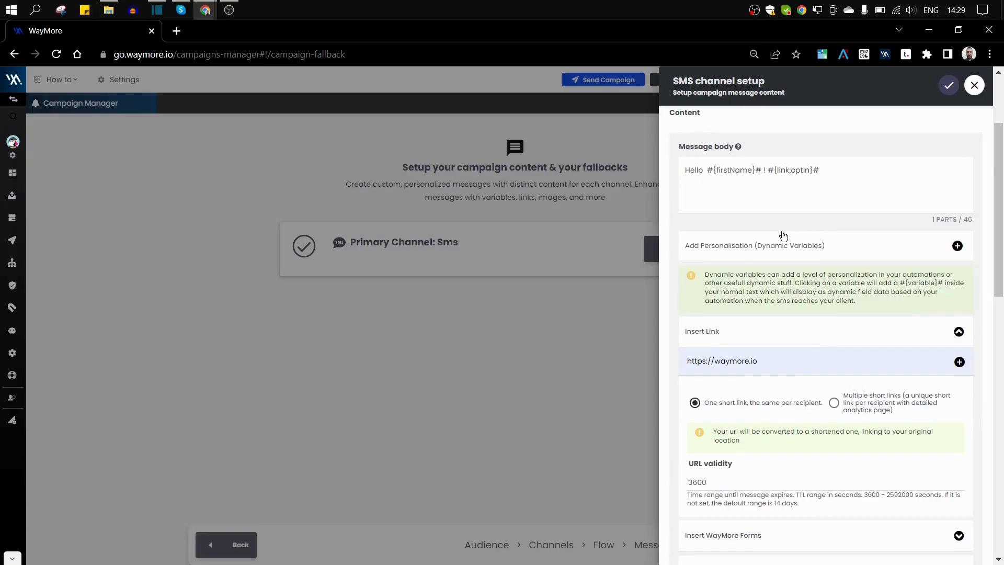
{"action": "scroll", "coordinate": [779, 235], "scroll_direction": "down", "scroll_amount": 6}
Enter 'Dear customer' as the firstName alternative value and check the SMS preview.
{"action": "left_click", "coordinate": [834, 345]}
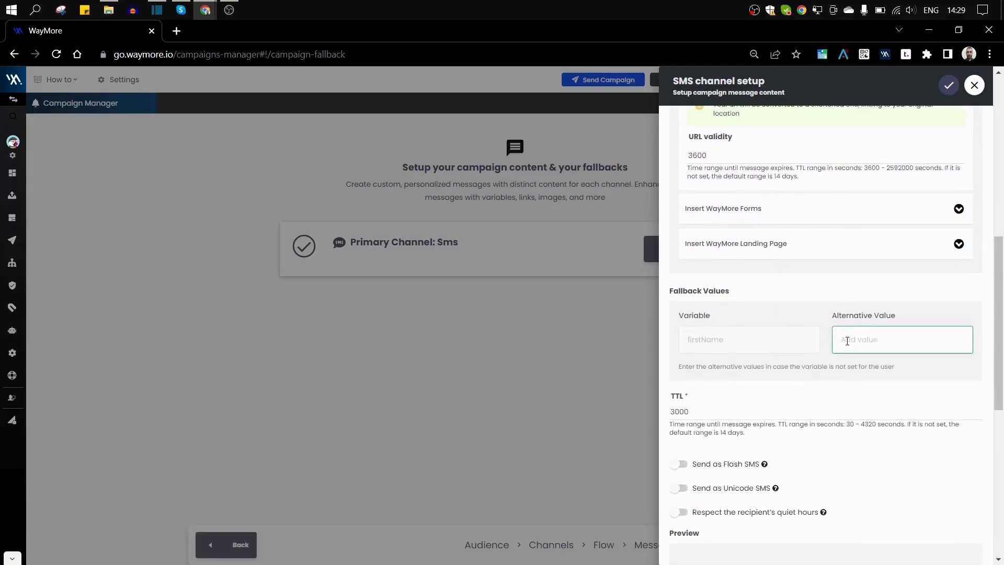
{"action": "scroll", "coordinate": [825, 322], "scroll_direction": "up", "scroll_amount": 4}
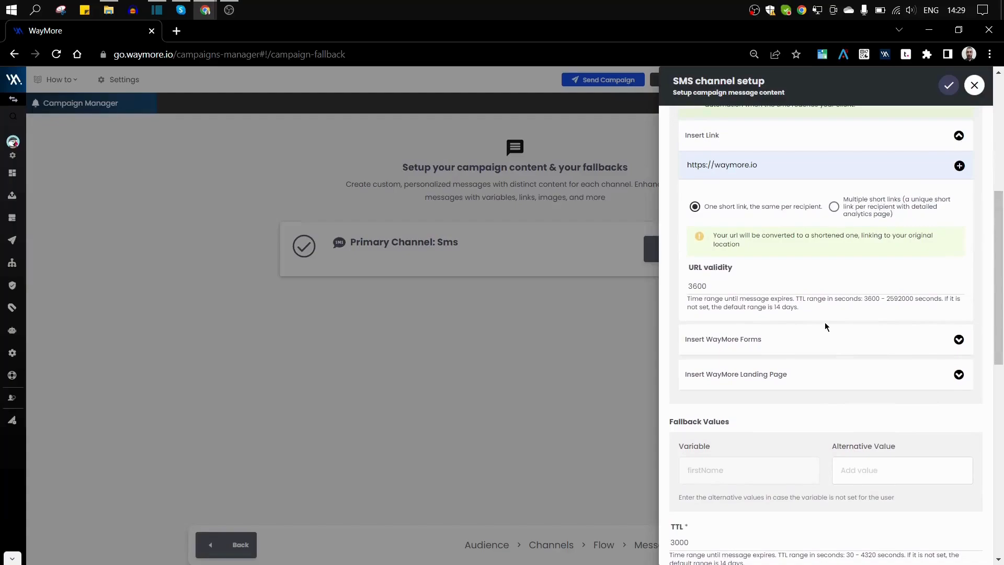
{"action": "scroll", "coordinate": [819, 339], "scroll_direction": "down", "scroll_amount": 5}
{"action": "left_click", "coordinate": [862, 273]}
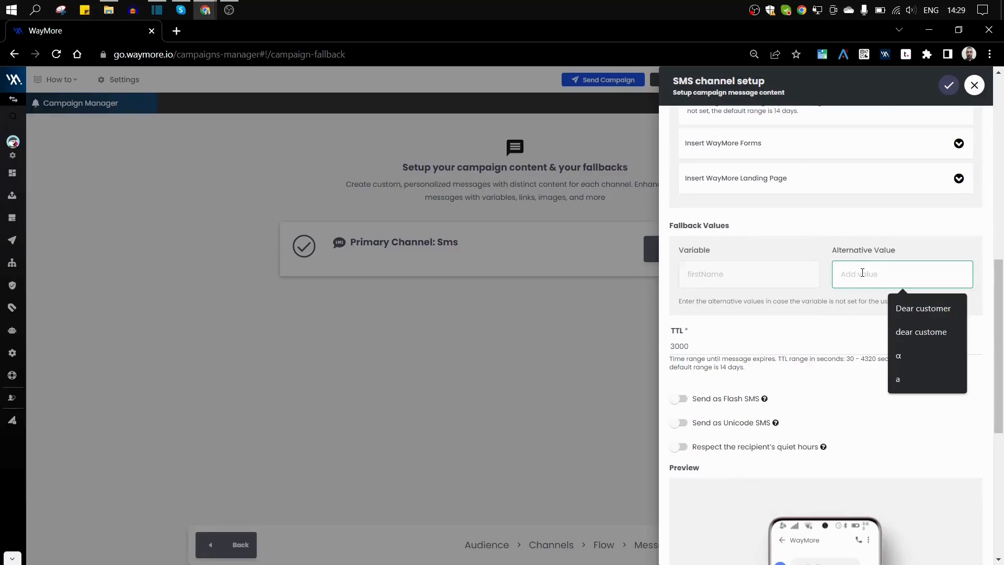
{"action": "type", "text": "Dear cu"}
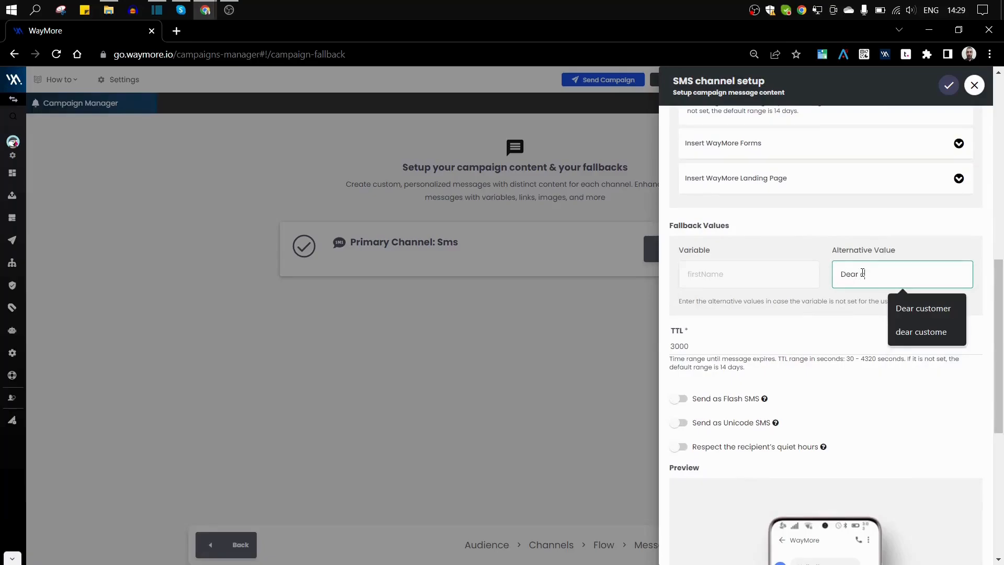
{"action": "type", "text": "stomer"}
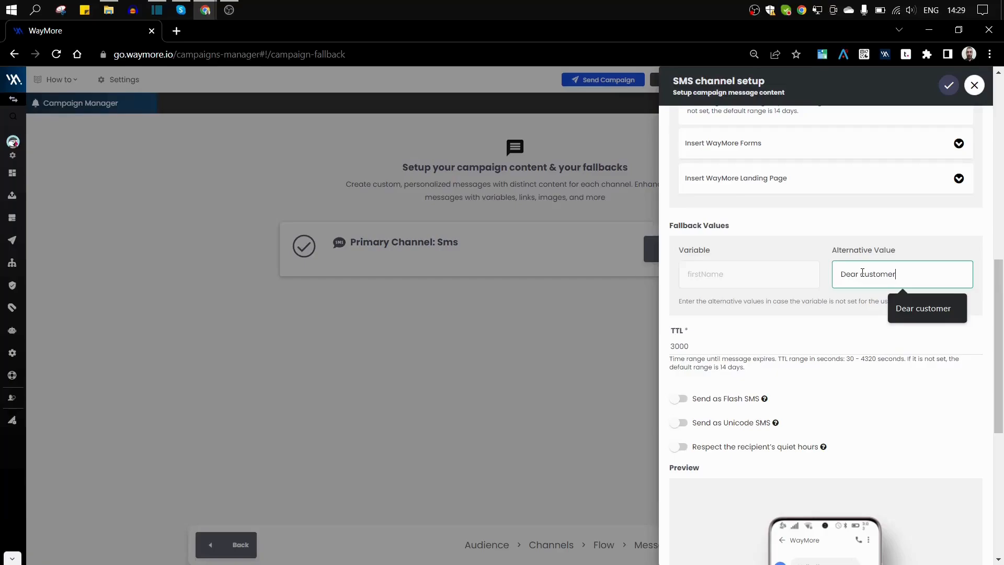
{"action": "scroll", "coordinate": [862, 273], "scroll_direction": "up", "scroll_amount": 10}
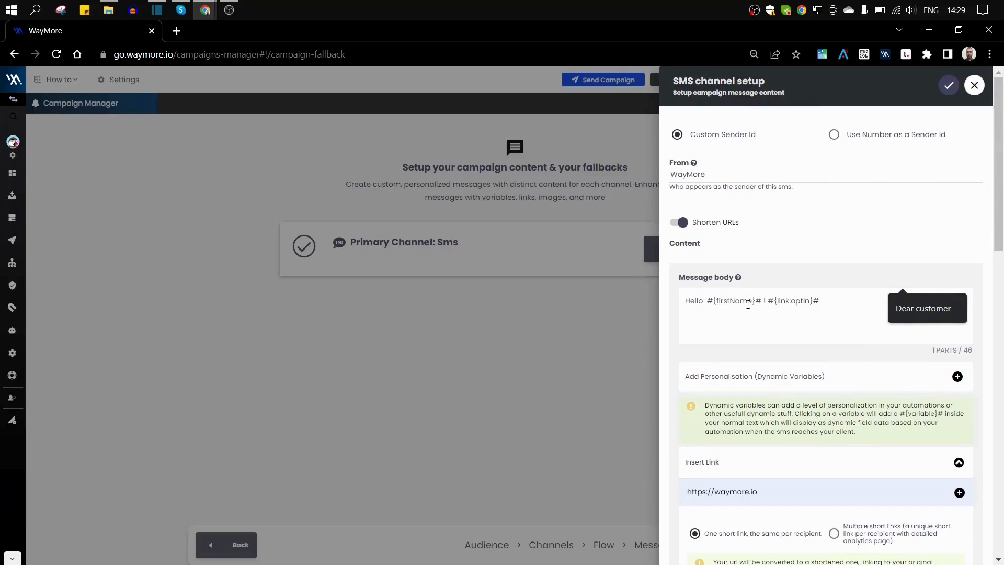
{"action": "scroll", "coordinate": [808, 303], "scroll_direction": "down", "scroll_amount": 3}
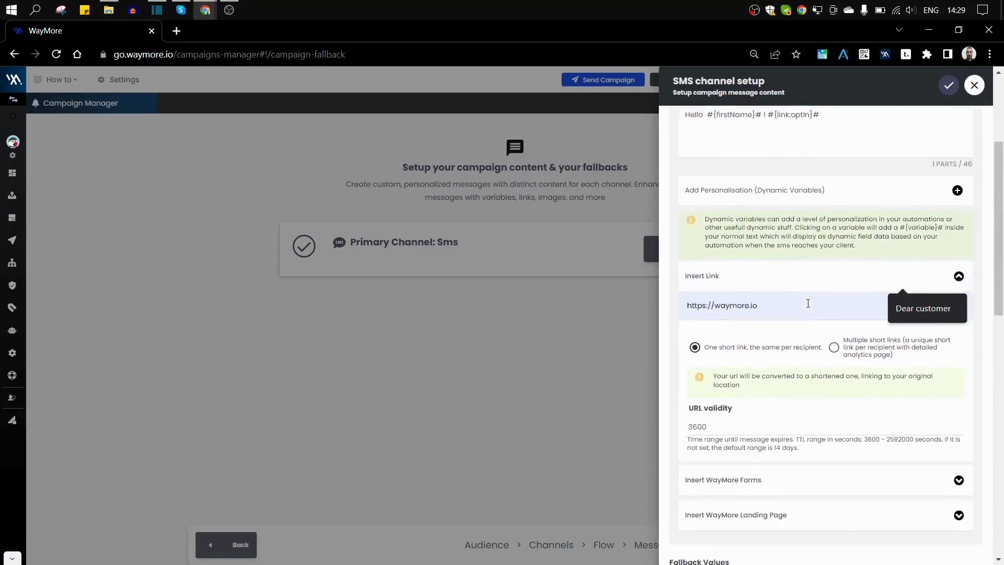
{"action": "scroll", "coordinate": [807, 304], "scroll_direction": "down", "scroll_amount": 2}
{"action": "scroll", "coordinate": [779, 399], "scroll_direction": "down", "scroll_amount": 5}
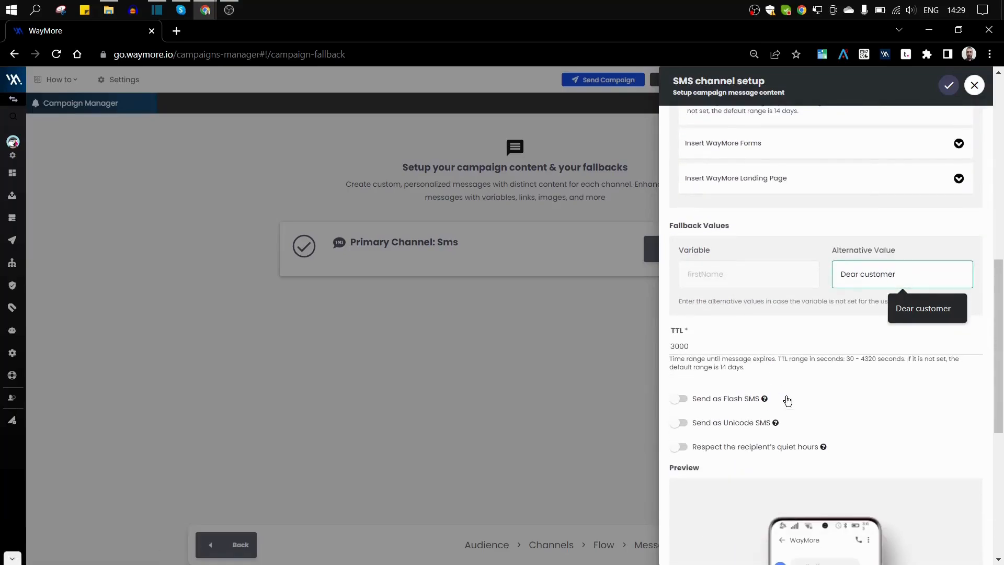
{"action": "scroll", "coordinate": [813, 378], "scroll_direction": "down", "scroll_amount": 2}
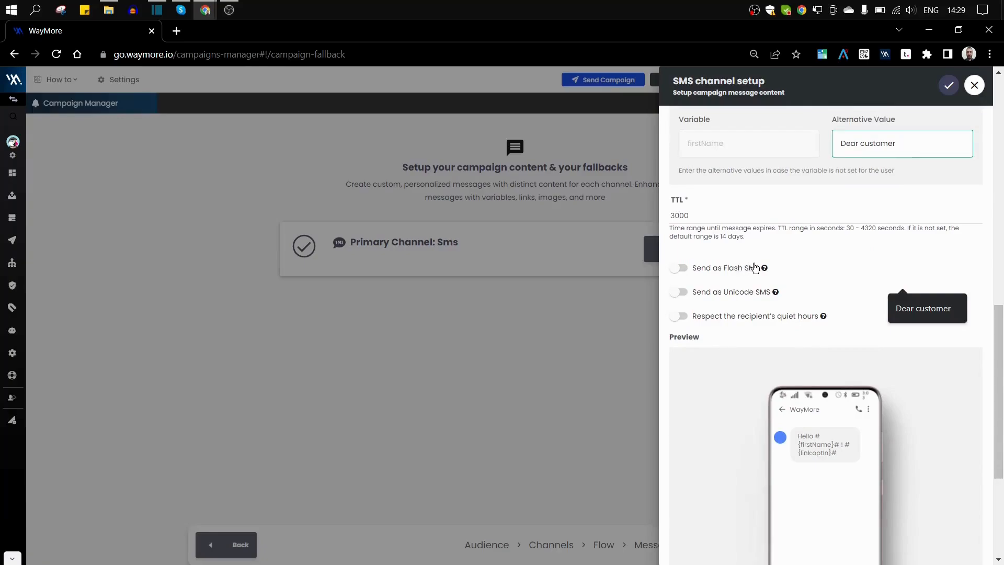
Turn on Send as Flash SMS, Send as Unicode SMS and respecting recipients' quiet hours.
{"action": "left_click", "coordinate": [679, 268]}
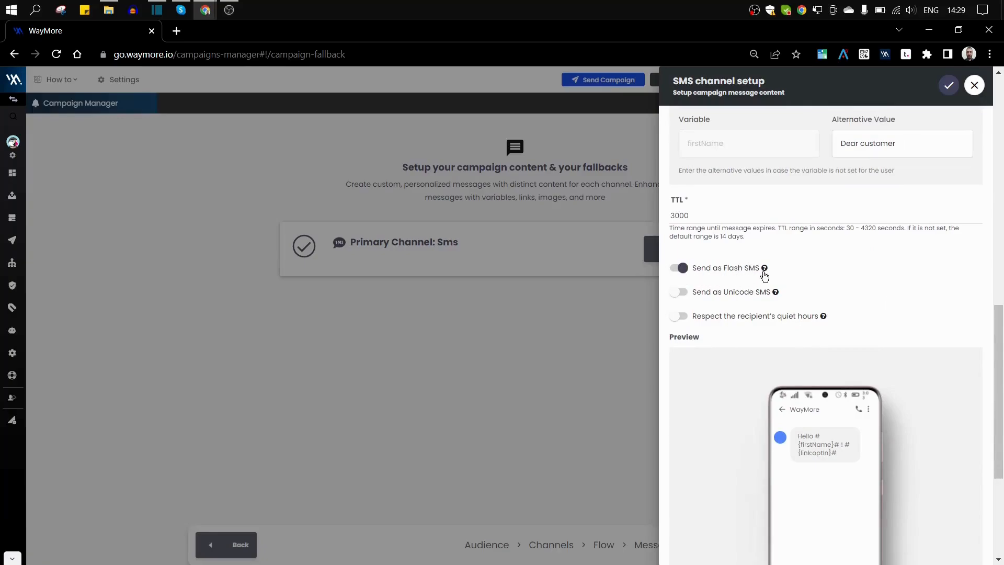
{"action": "mouse_move", "coordinate": [766, 272]}
{"action": "left_click", "coordinate": [677, 293]}
{"action": "right_click", "coordinate": [677, 293]}
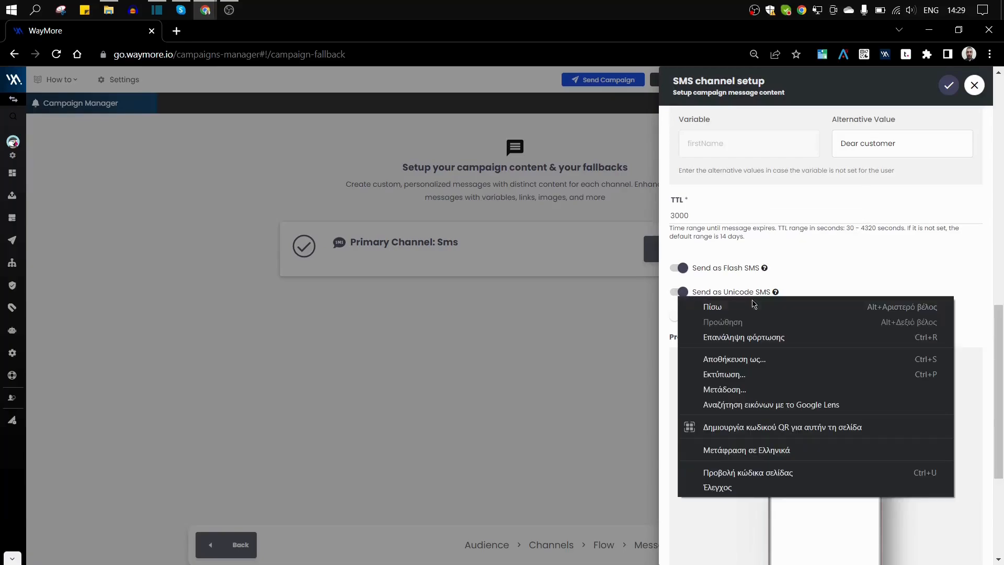
{"action": "left_click", "coordinate": [807, 284]}
{"action": "mouse_move", "coordinate": [777, 297]}
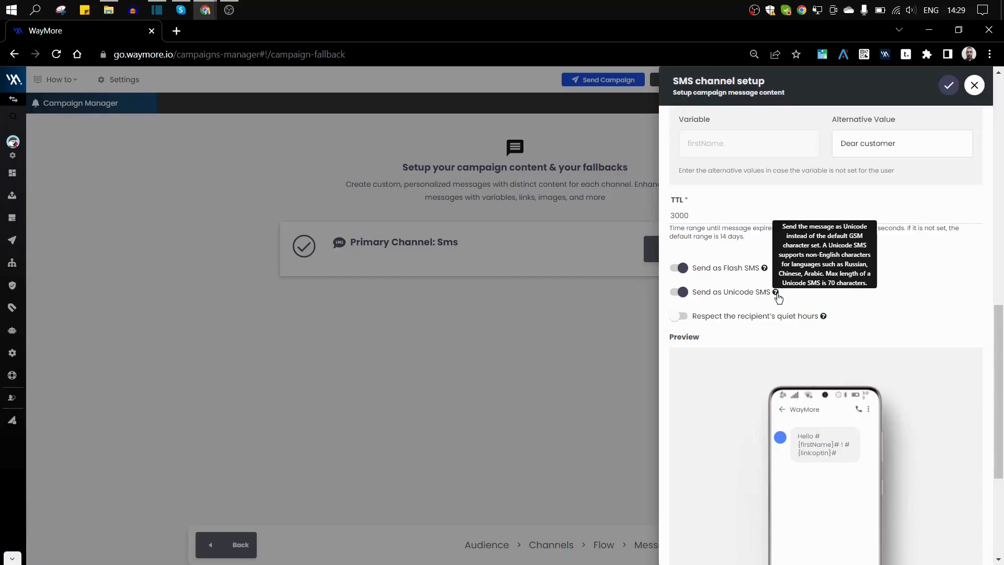
{"action": "left_click", "coordinate": [730, 316]}
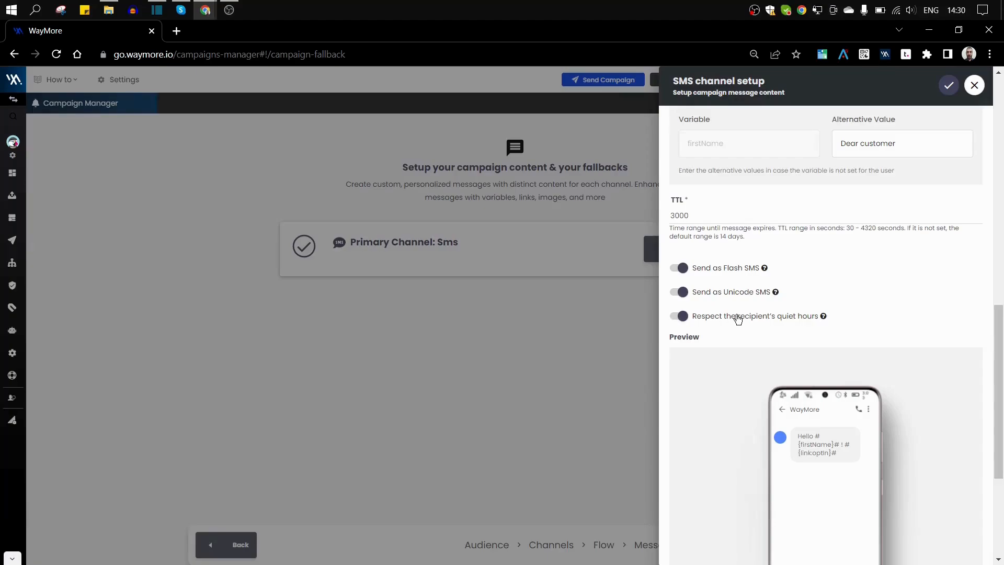
{"action": "mouse_move", "coordinate": [824, 320]}
Save the SMS channel settings from the bottom of the setup panel.
{"action": "scroll", "coordinate": [893, 306], "scroll_direction": "down", "scroll_amount": 4}
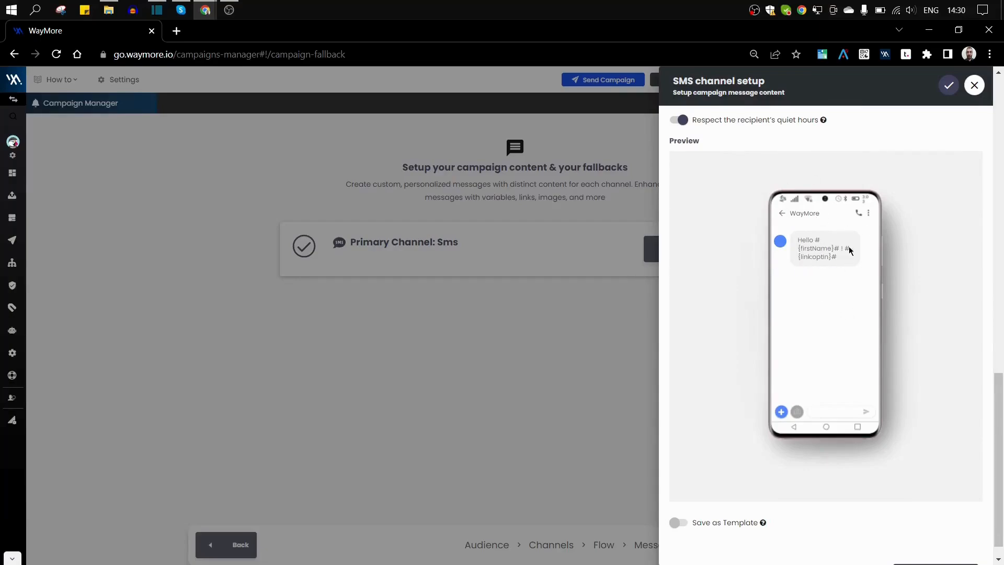
{"action": "scroll", "coordinate": [864, 320], "scroll_direction": "down", "scroll_amount": 1}
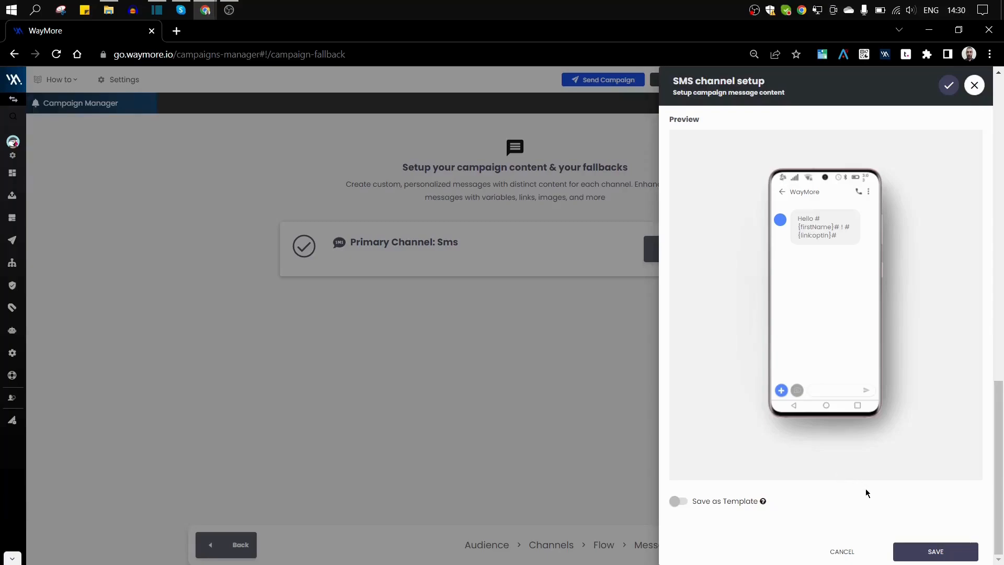
{"action": "scroll", "coordinate": [914, 468], "scroll_direction": "up", "scroll_amount": 8}
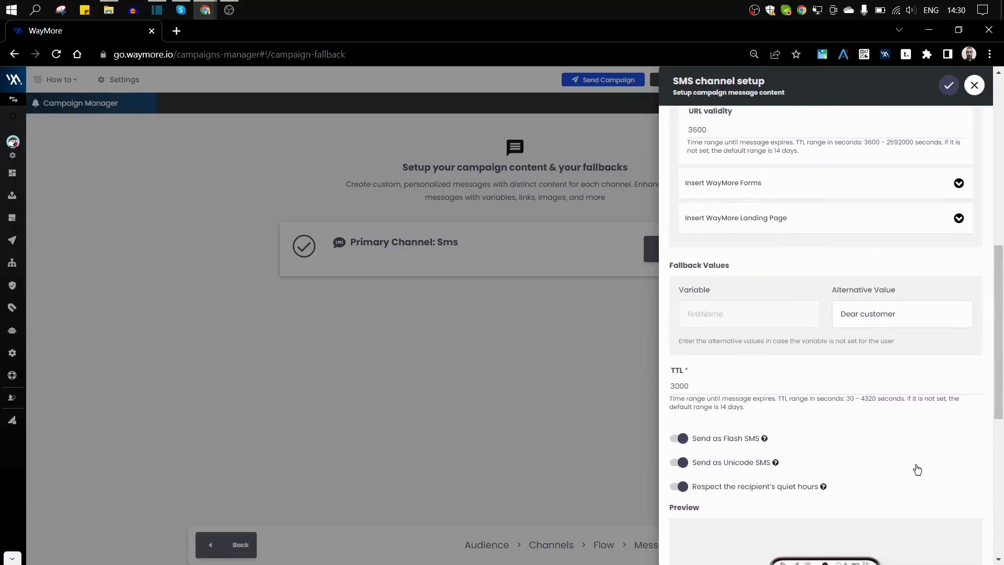
{"action": "scroll", "coordinate": [917, 469], "scroll_direction": "down", "scroll_amount": 8}
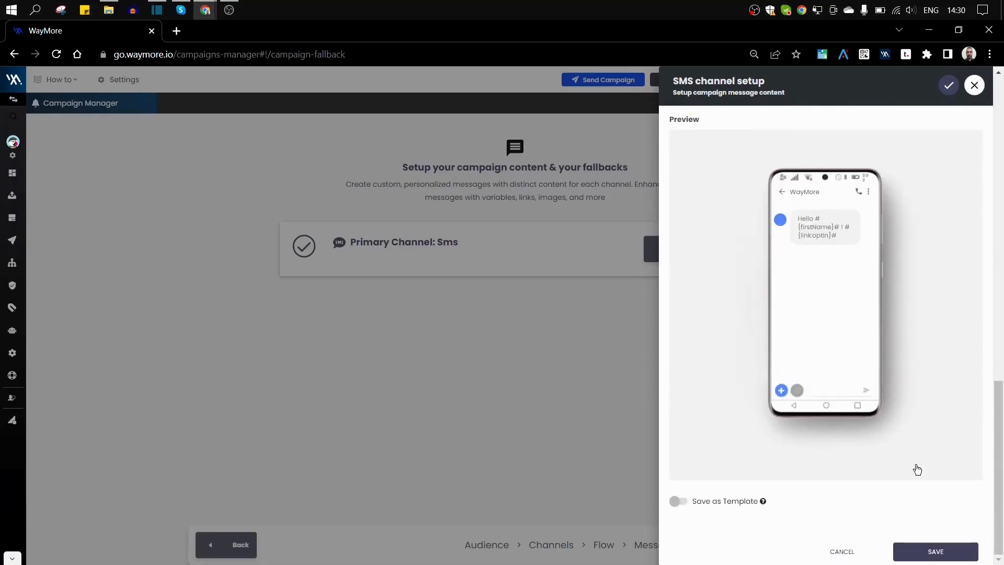
{"action": "left_click", "coordinate": [912, 556]}
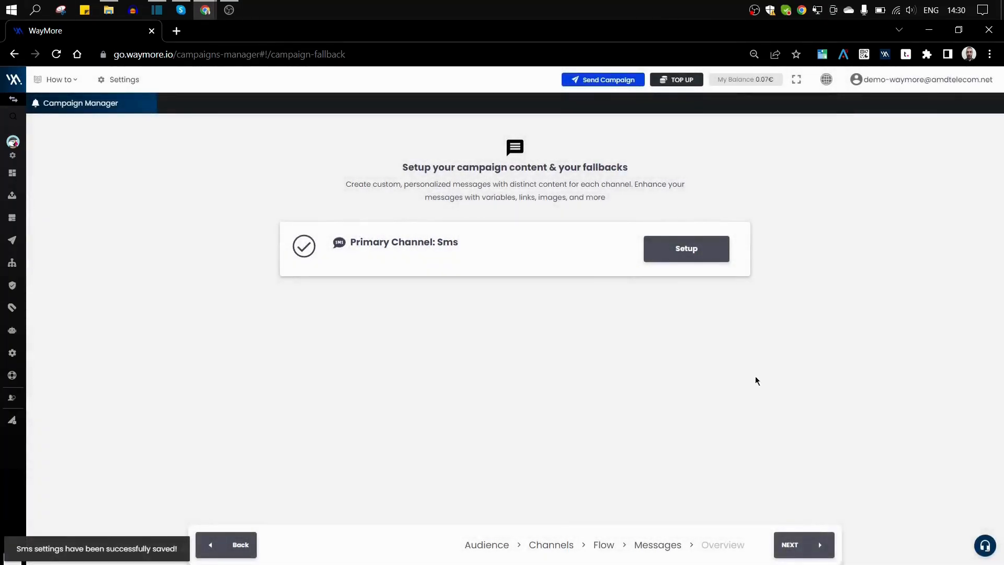
Advance to the Overview and review its summary: 21 contacts, 18 SMS, 86% coverage, 0.04 EUR maximum cost.
{"action": "left_click", "coordinate": [819, 547]}
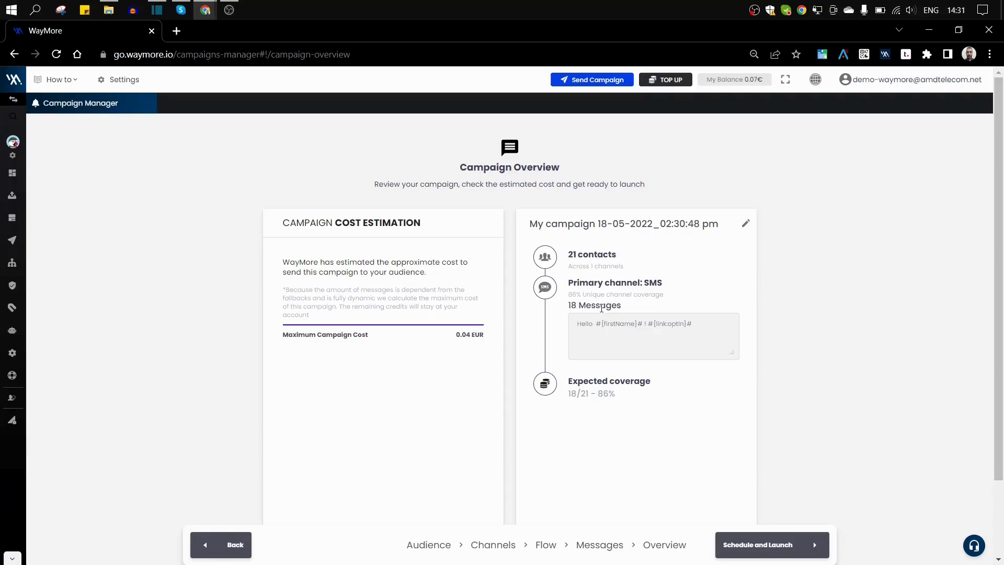
{"action": "scroll", "coordinate": [699, 326], "scroll_direction": "down", "scroll_amount": 2}
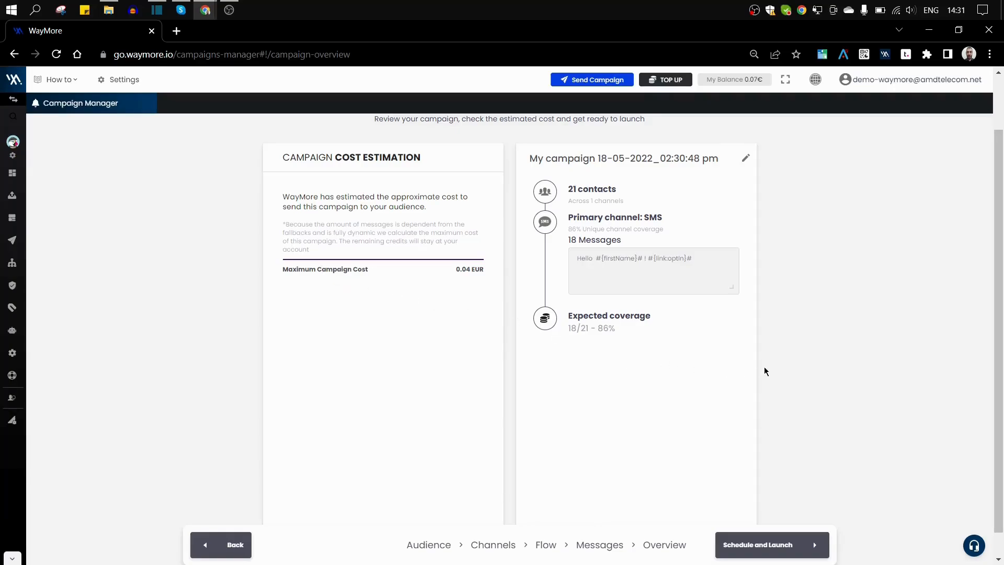
{"action": "scroll", "coordinate": [764, 369], "scroll_direction": "down", "scroll_amount": 1}
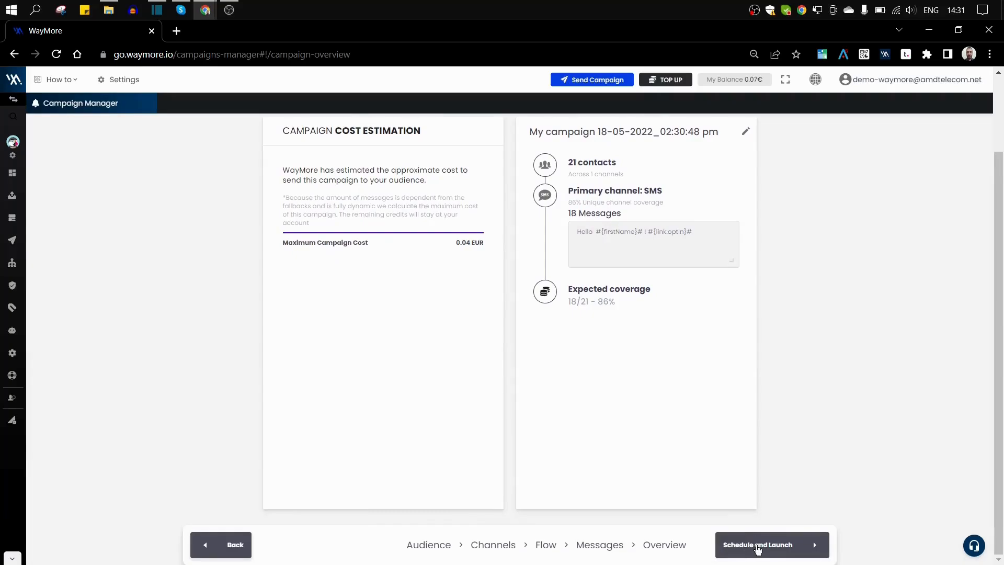
Under Schedule and Launch, choose On Selected date and set May 30 2022 at 5:25 PM.
{"action": "left_click", "coordinate": [758, 546]}
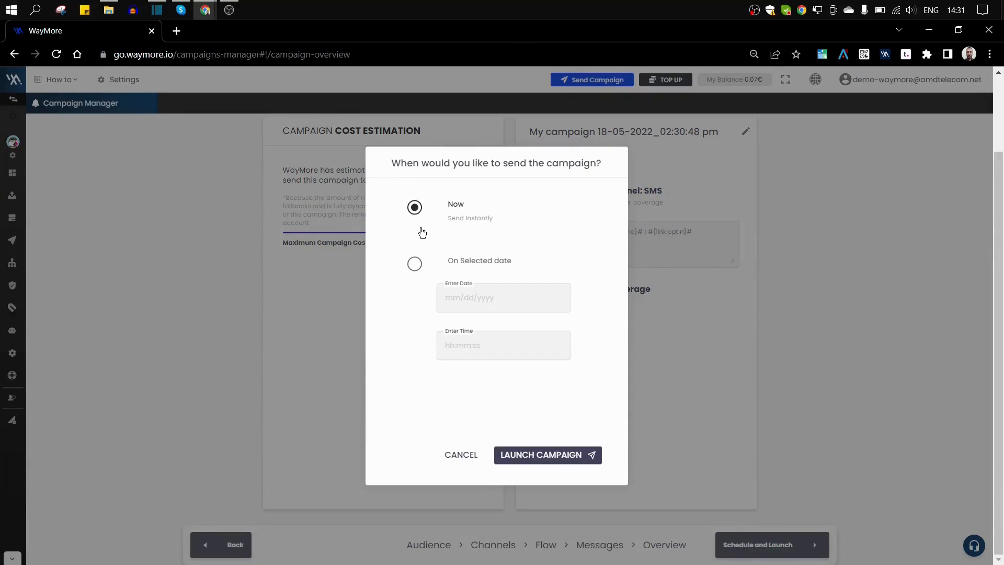
{"action": "left_click", "coordinate": [415, 268]}
{"action": "left_click", "coordinate": [513, 306]}
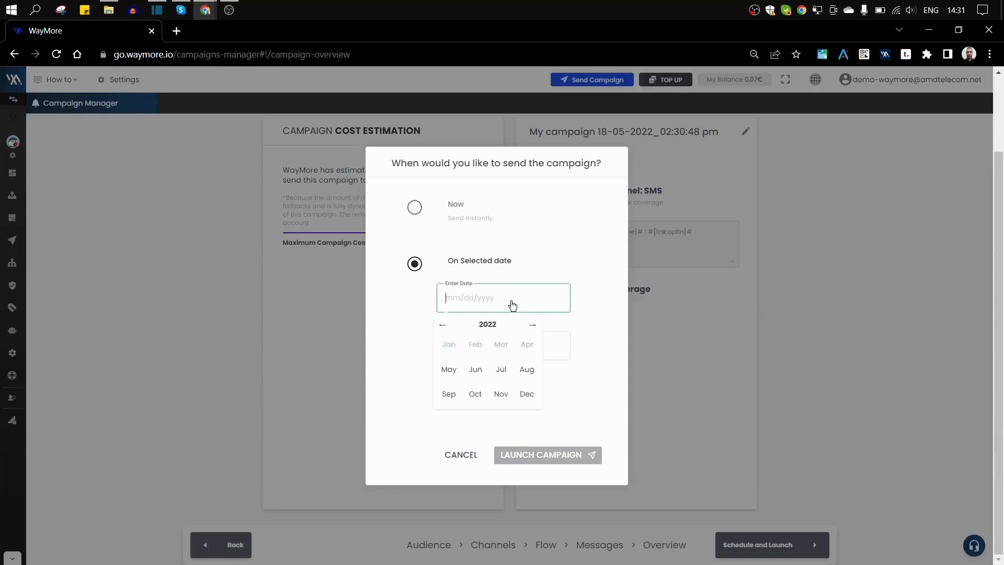
{"action": "left_click", "coordinate": [453, 378]}
{"action": "left_click", "coordinate": [459, 413]}
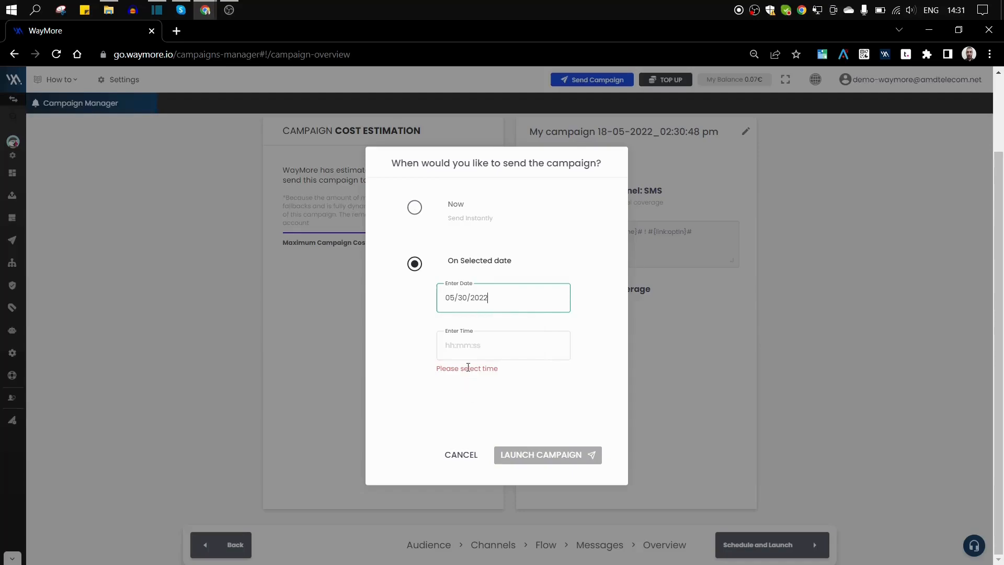
{"action": "left_click", "coordinate": [468, 351]}
{"action": "left_click", "coordinate": [474, 305]}
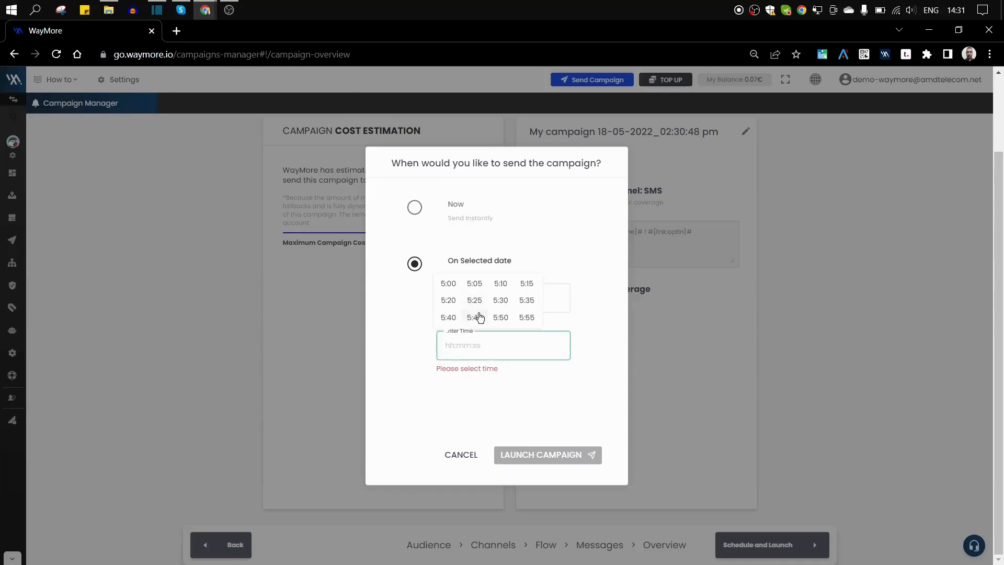
{"action": "left_click", "coordinate": [476, 300]}
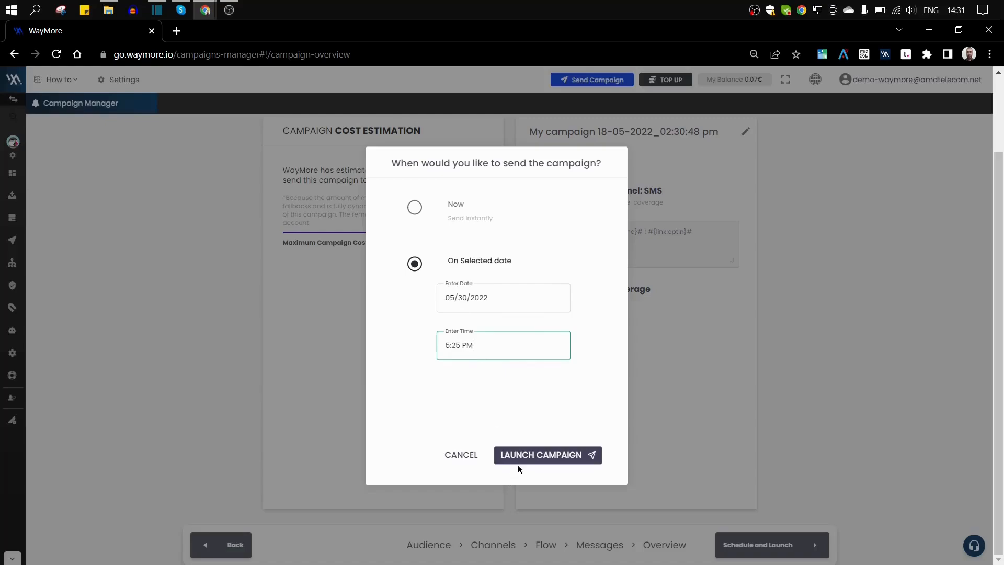